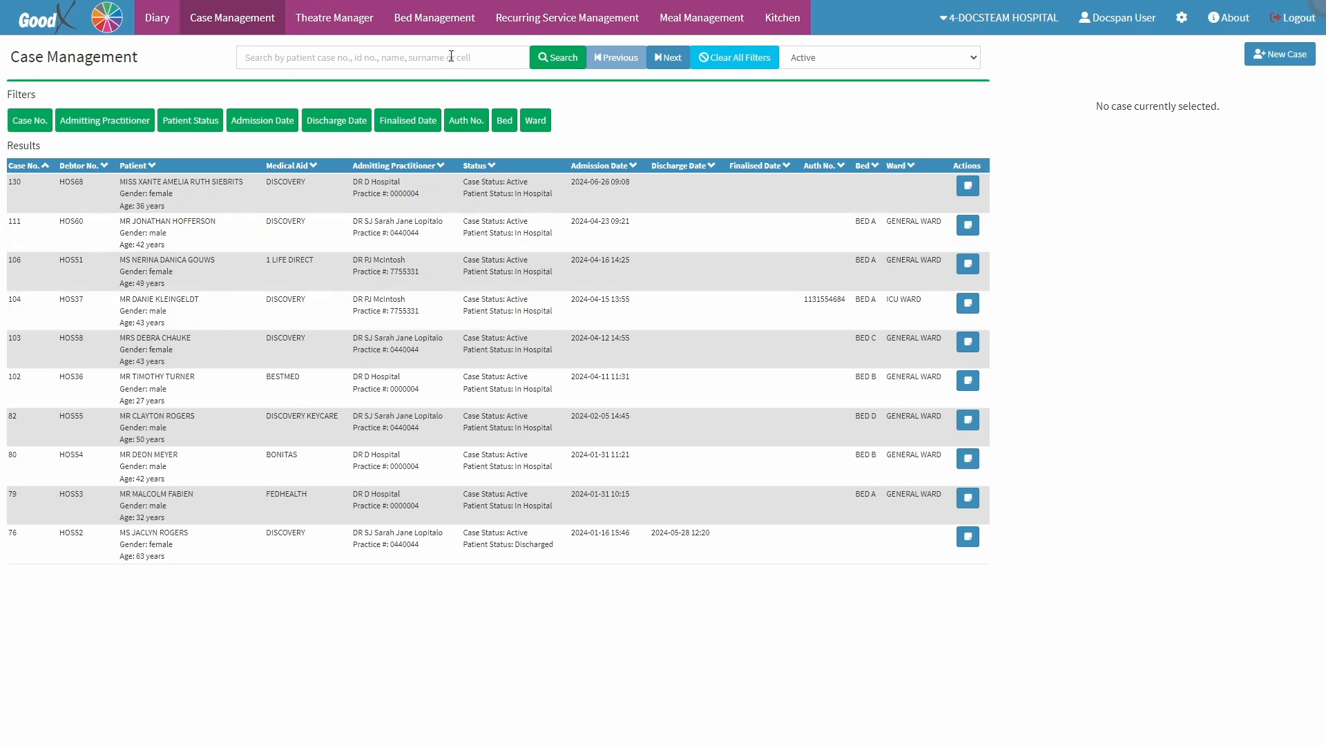
# Step: Open the Bed Report from Bed Management and keep the DEFAULT FILTER selected
pyautogui.click(441, 19)
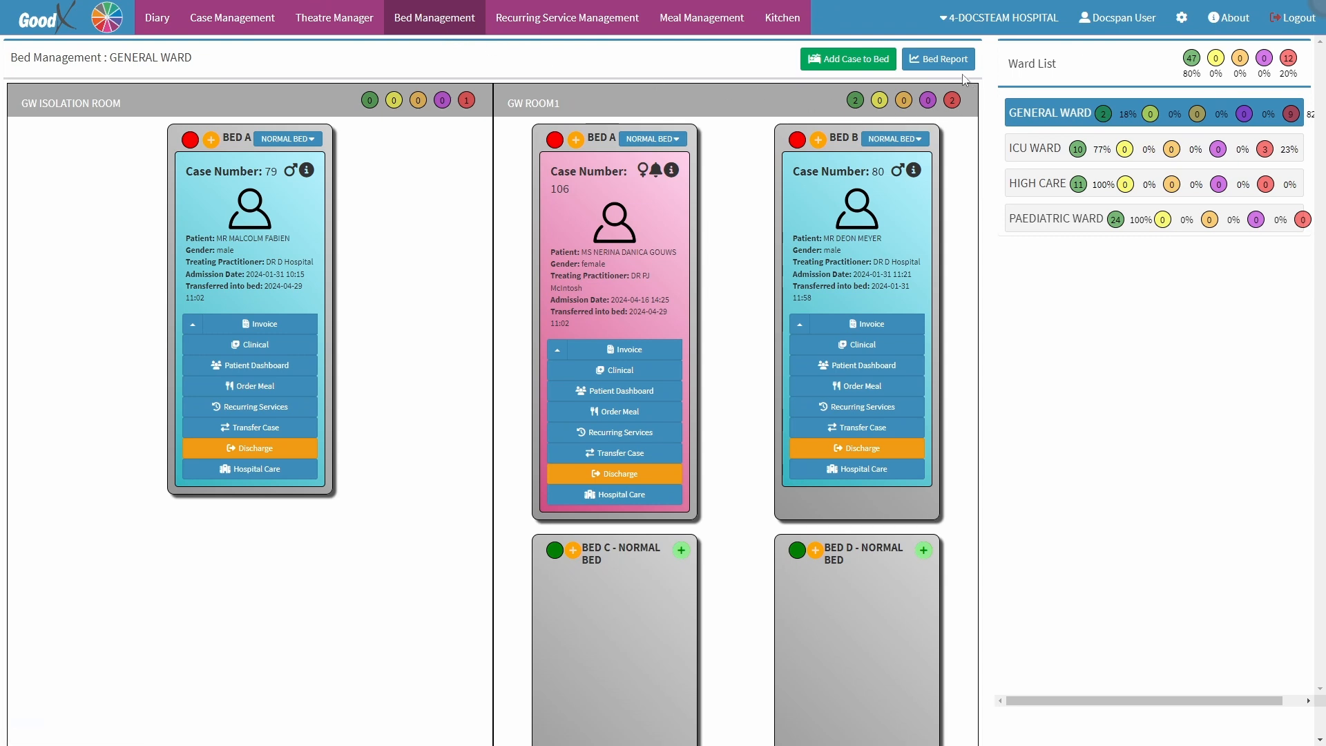
pyautogui.click(945, 60)
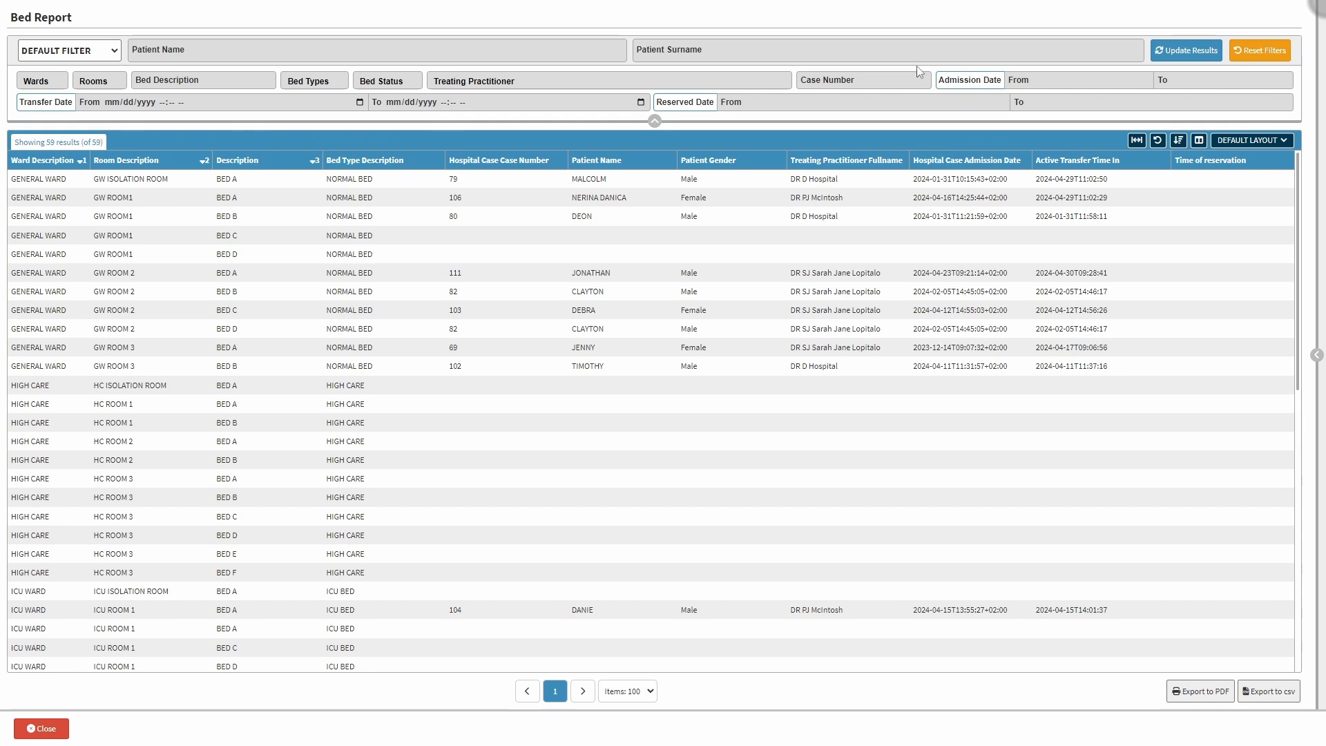
pyautogui.click(95, 32)
pyautogui.click(100, 51)
pyautogui.click(96, 67)
# Step: Filter the bed report by the patient's first name and the GENERAL WARD, and check the available room options
pyautogui.click(222, 46)
pyautogui.write('Tim')
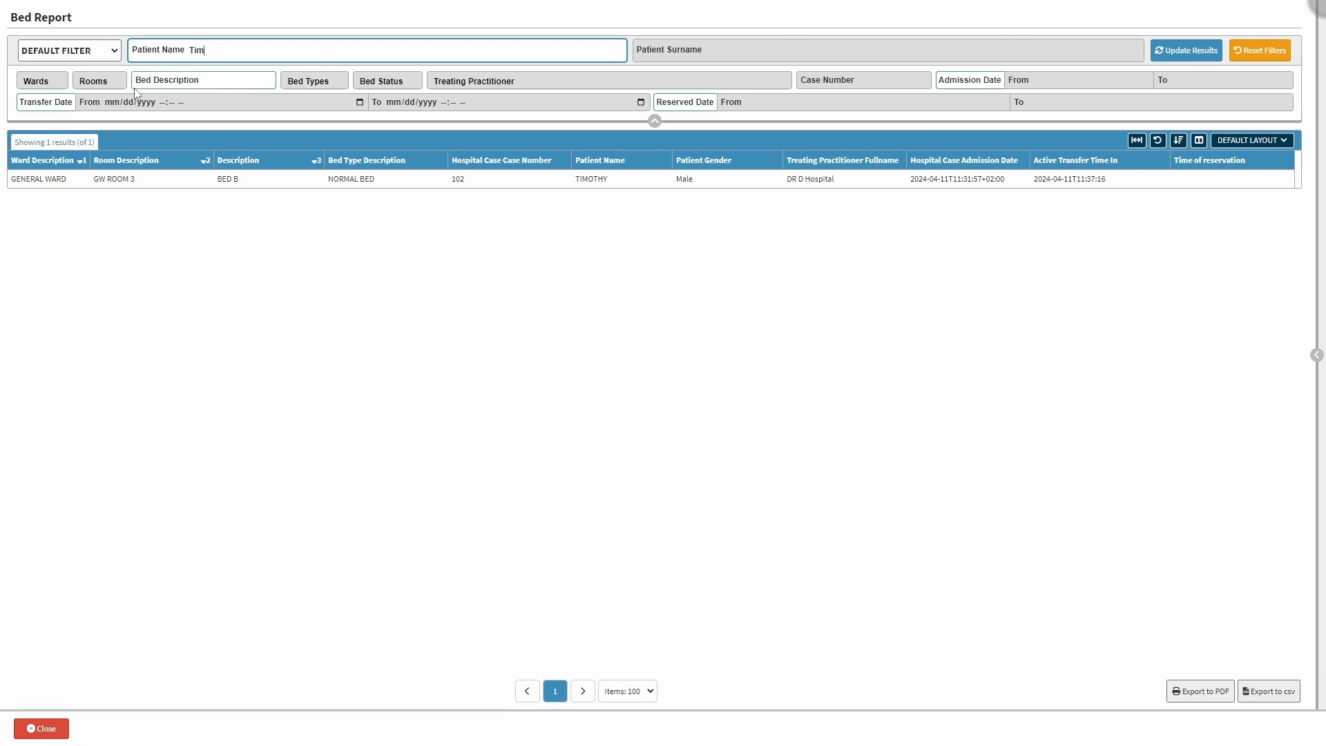
pyautogui.click(53, 84)
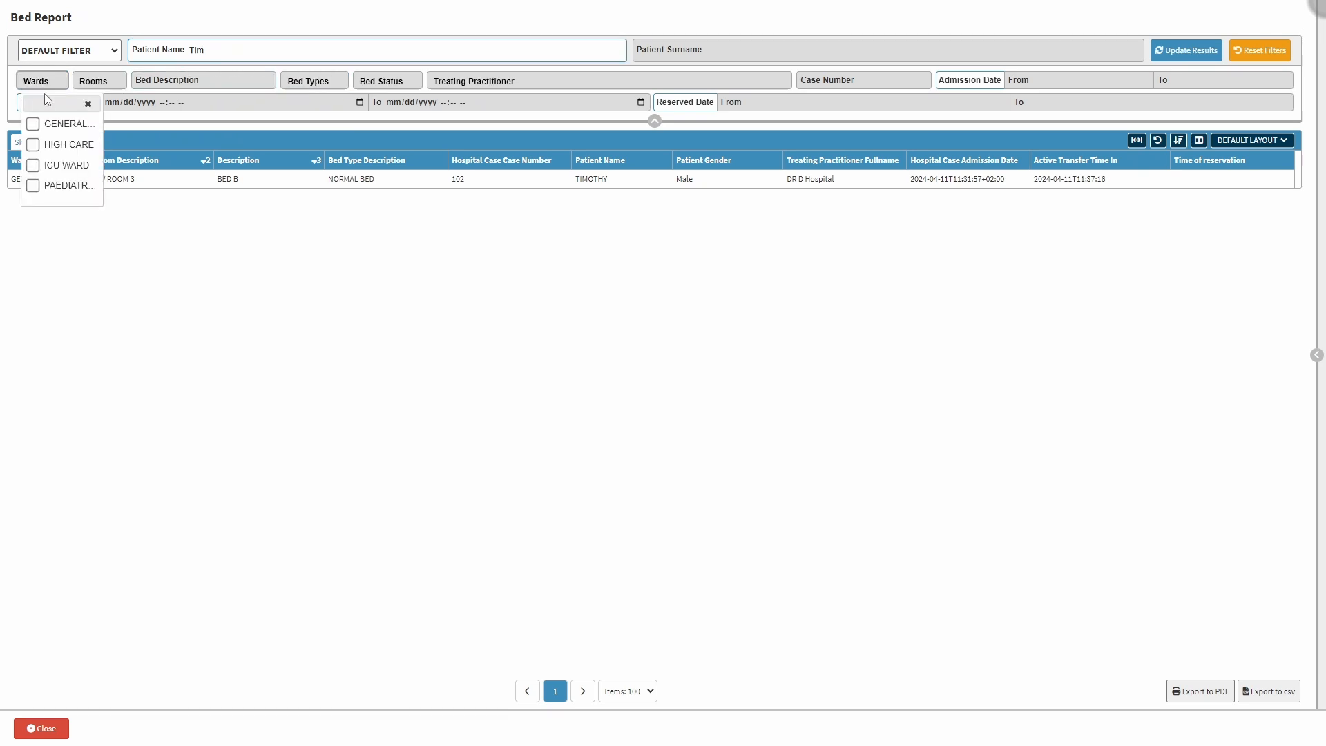
pyautogui.click(33, 125)
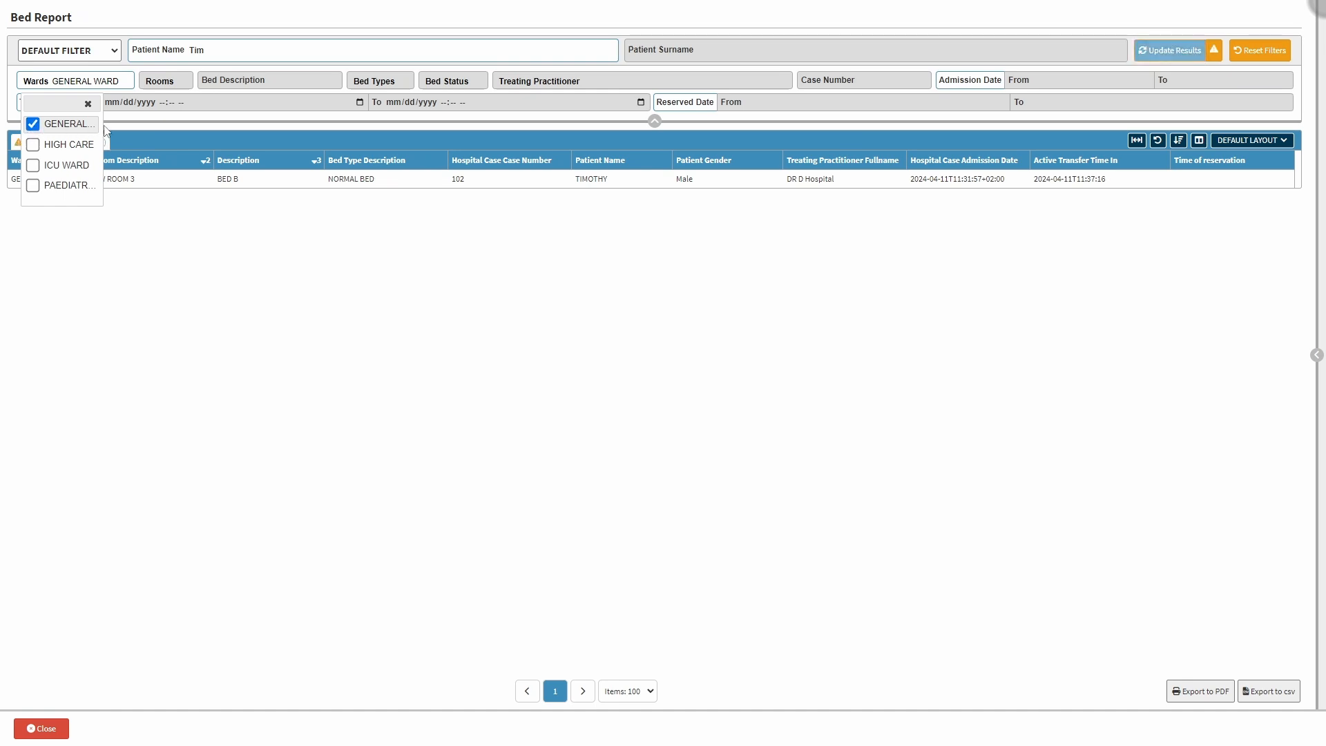
pyautogui.click(169, 81)
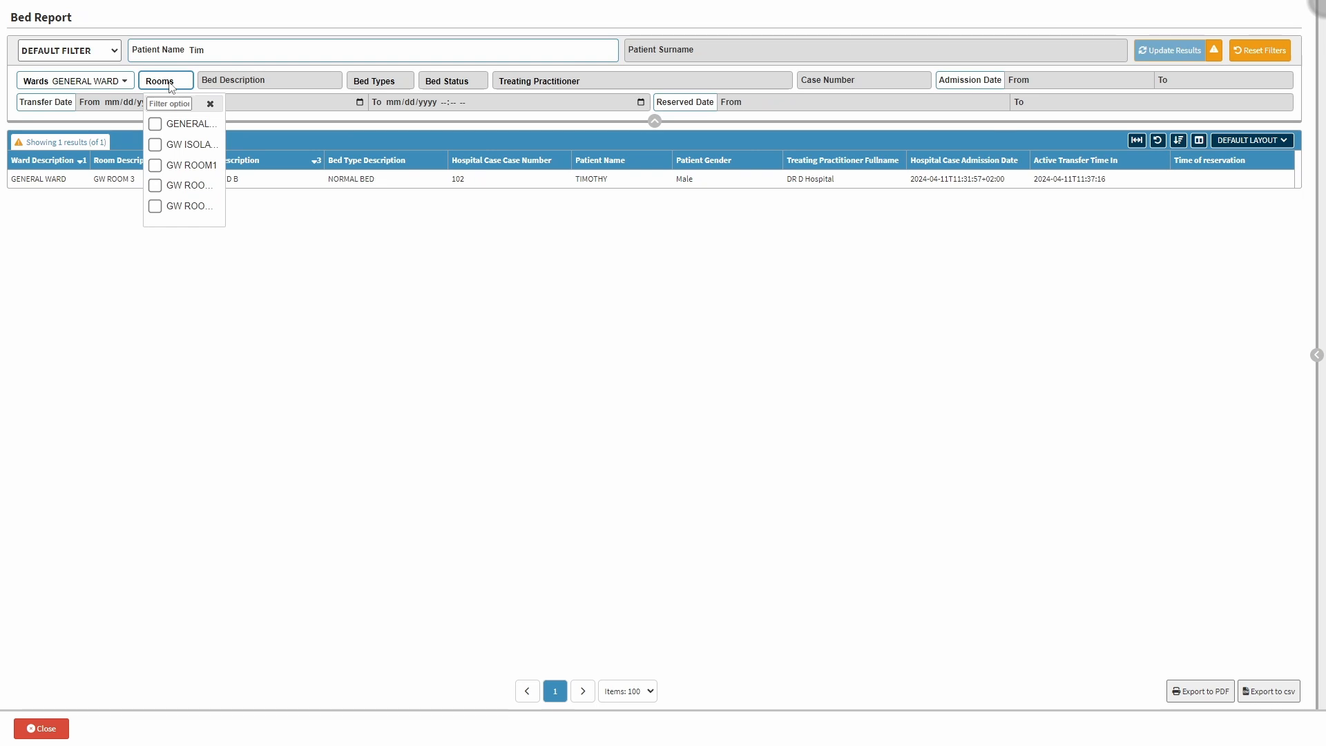
pyautogui.click(171, 83)
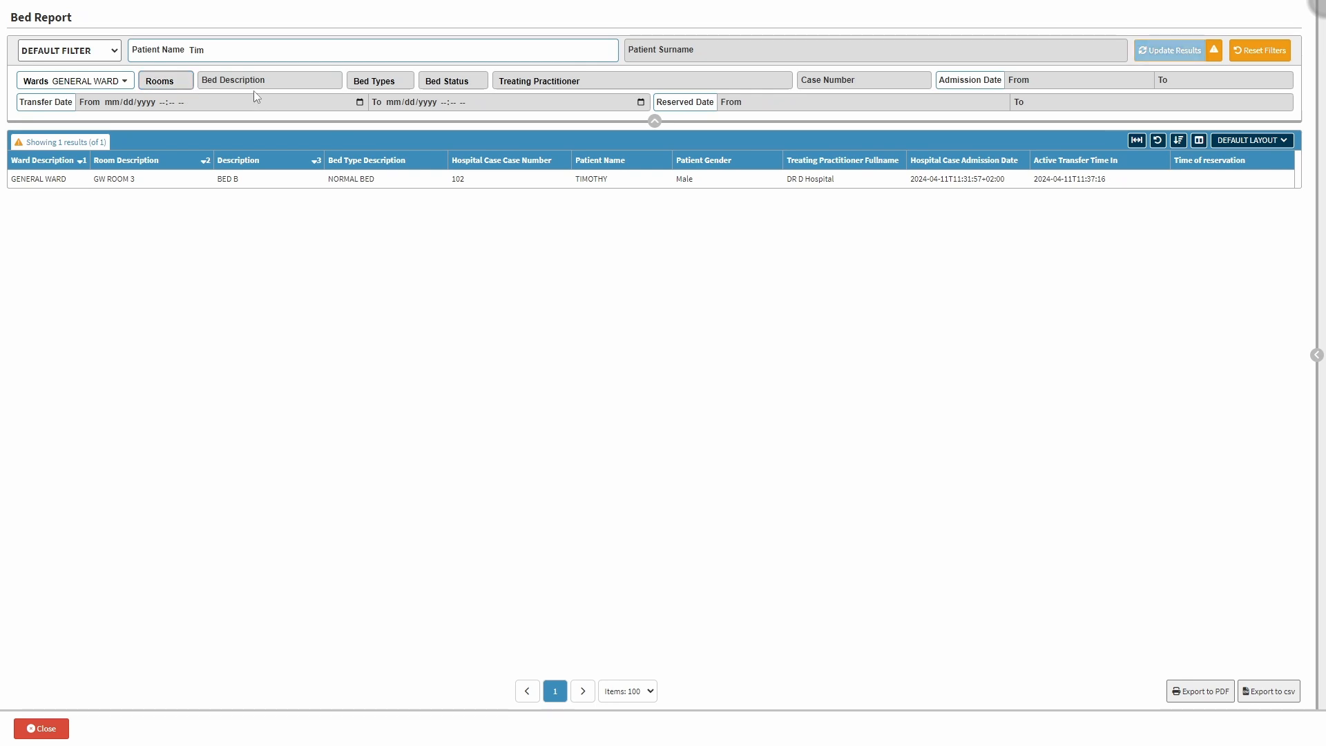
# Step: Filter the report by the bed description BED B and the bed type NORMAL BED
pyautogui.click(280, 81)
pyautogui.write('BED ')
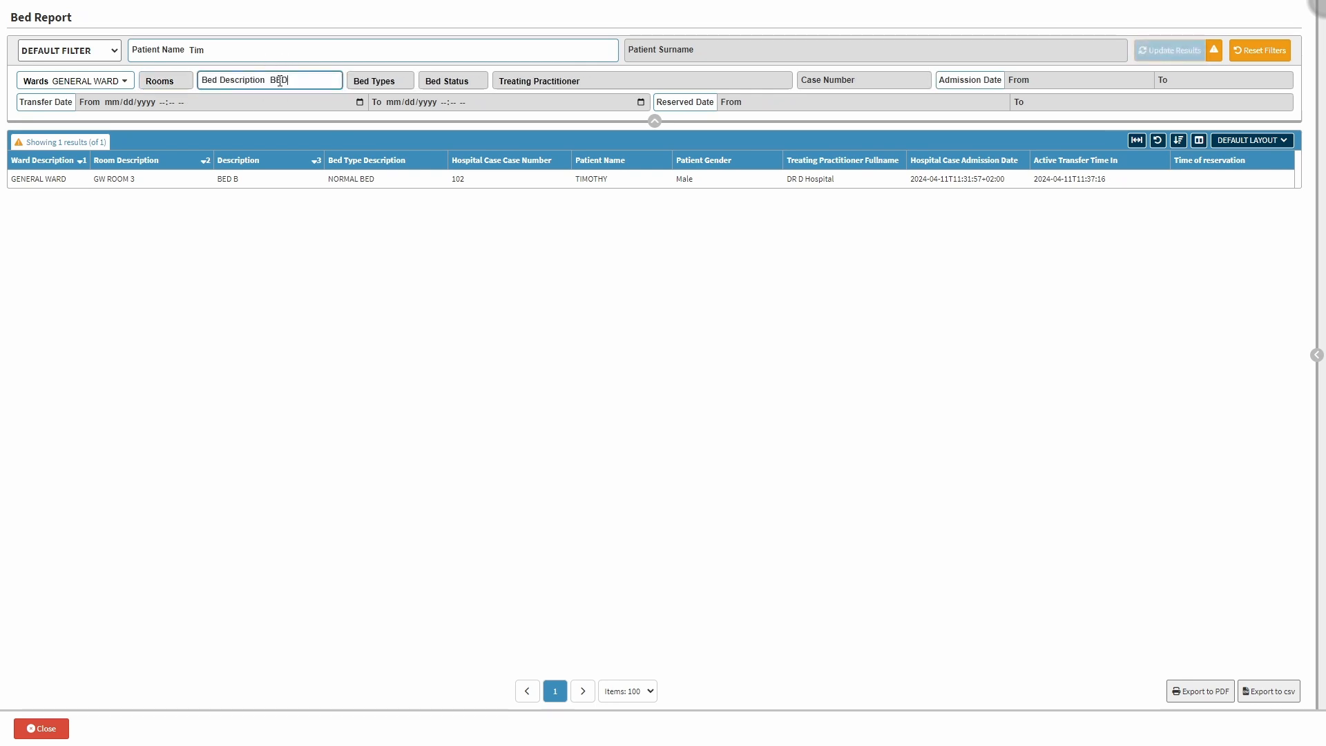
pyautogui.write('B')
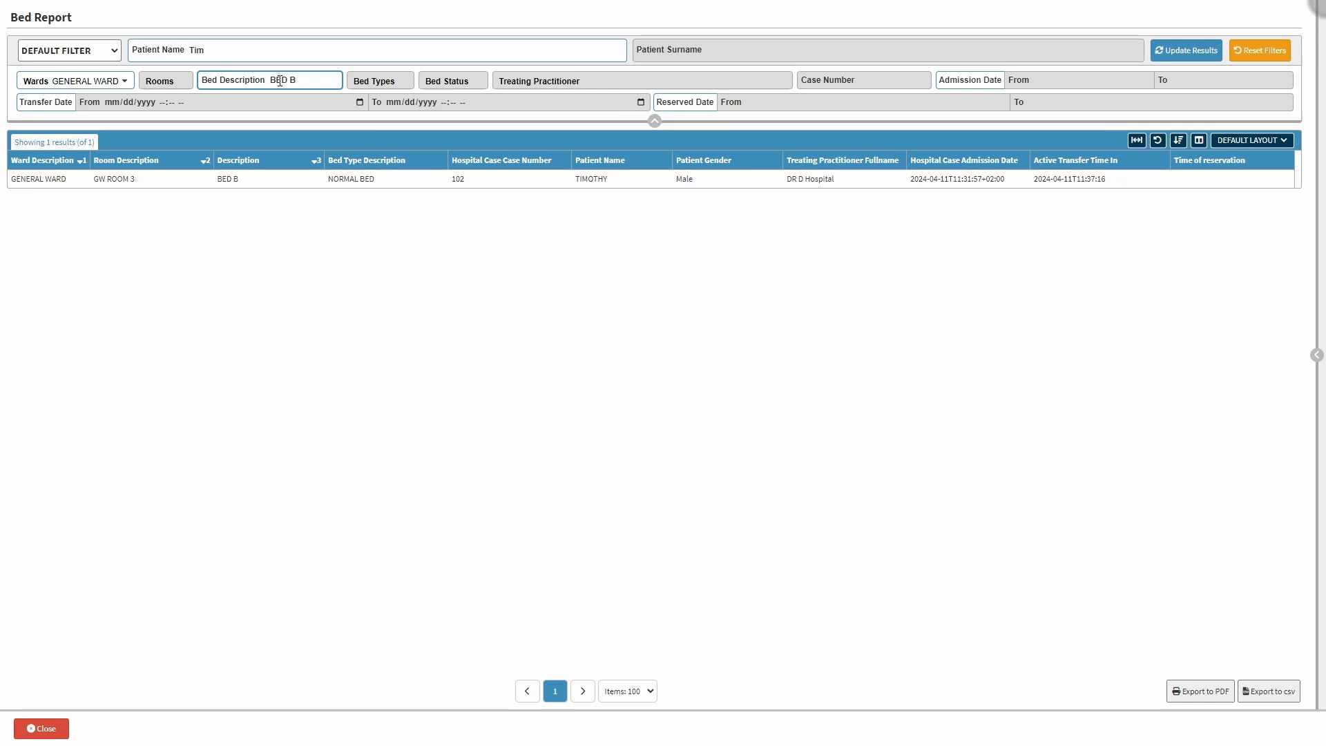
pyautogui.click(393, 81)
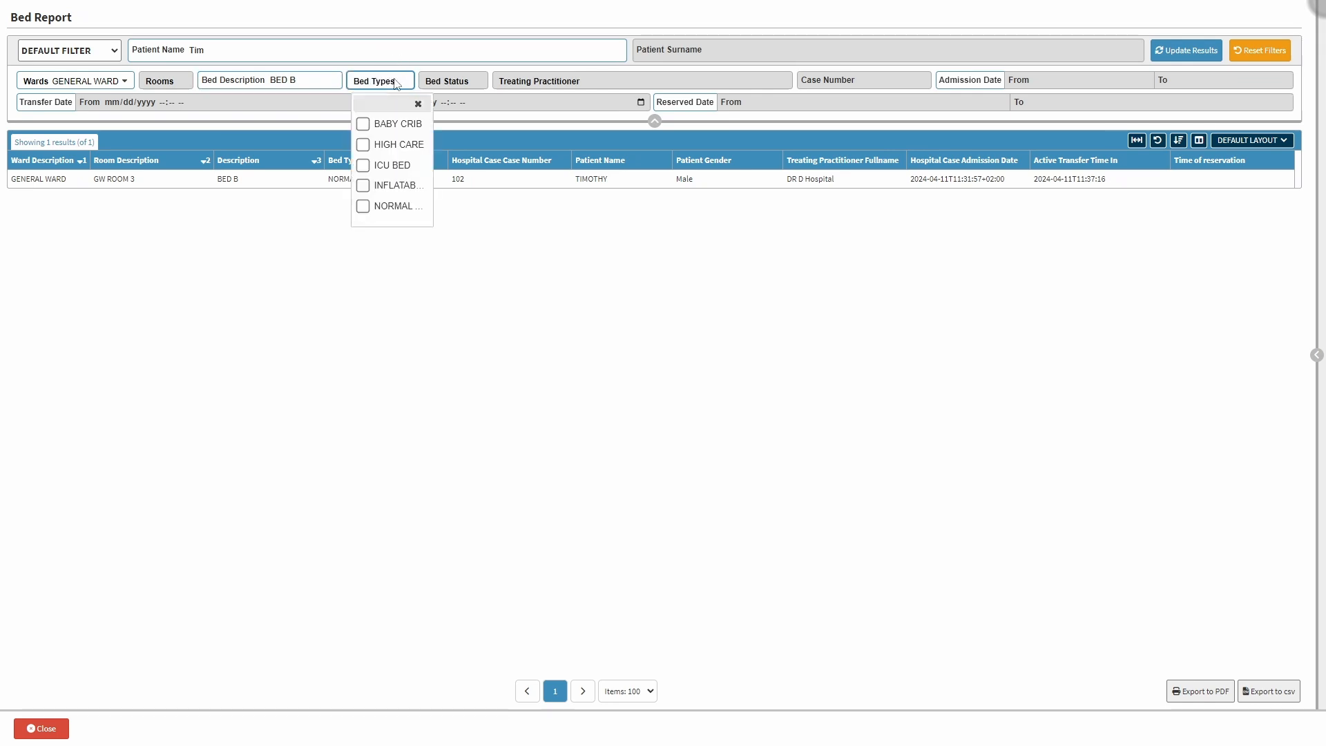
pyautogui.click(362, 206)
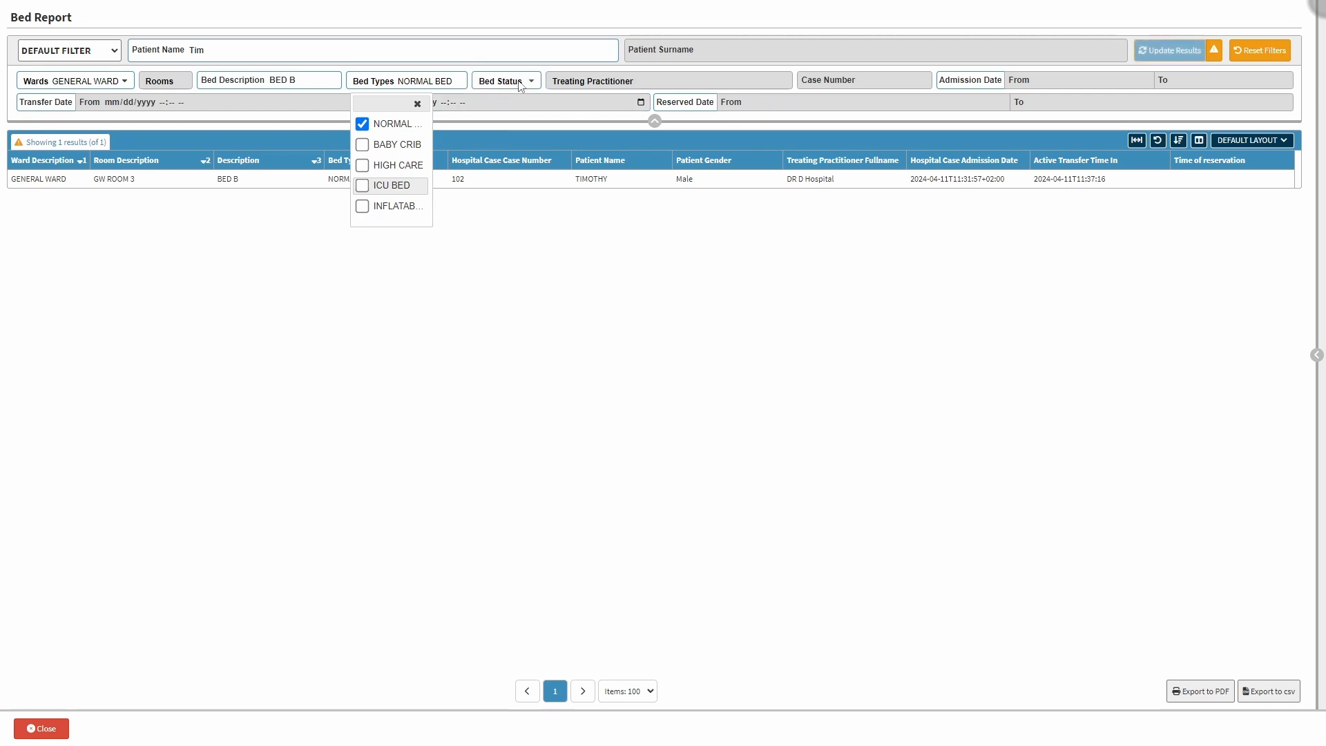
# Step: Check the bed status options and filter the report by the first listed treating practitioner
pyautogui.click(520, 83)
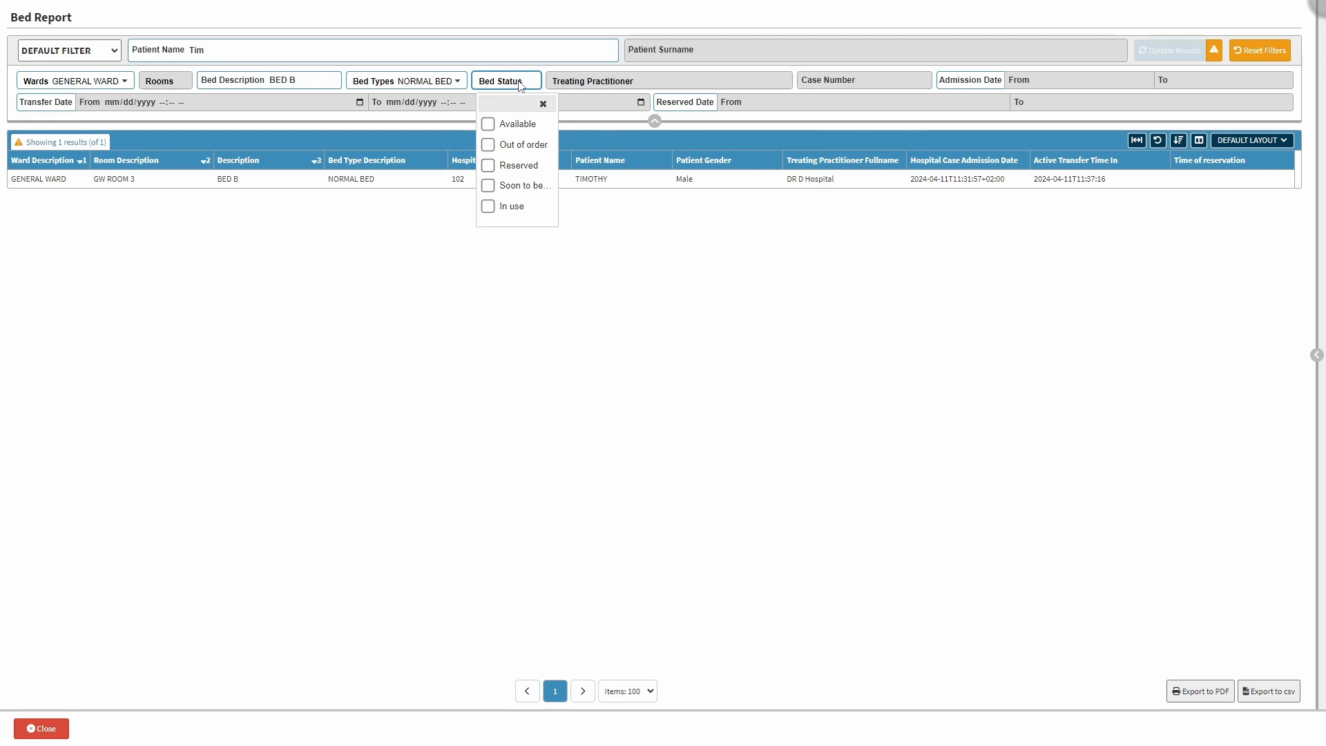
pyautogui.click(521, 83)
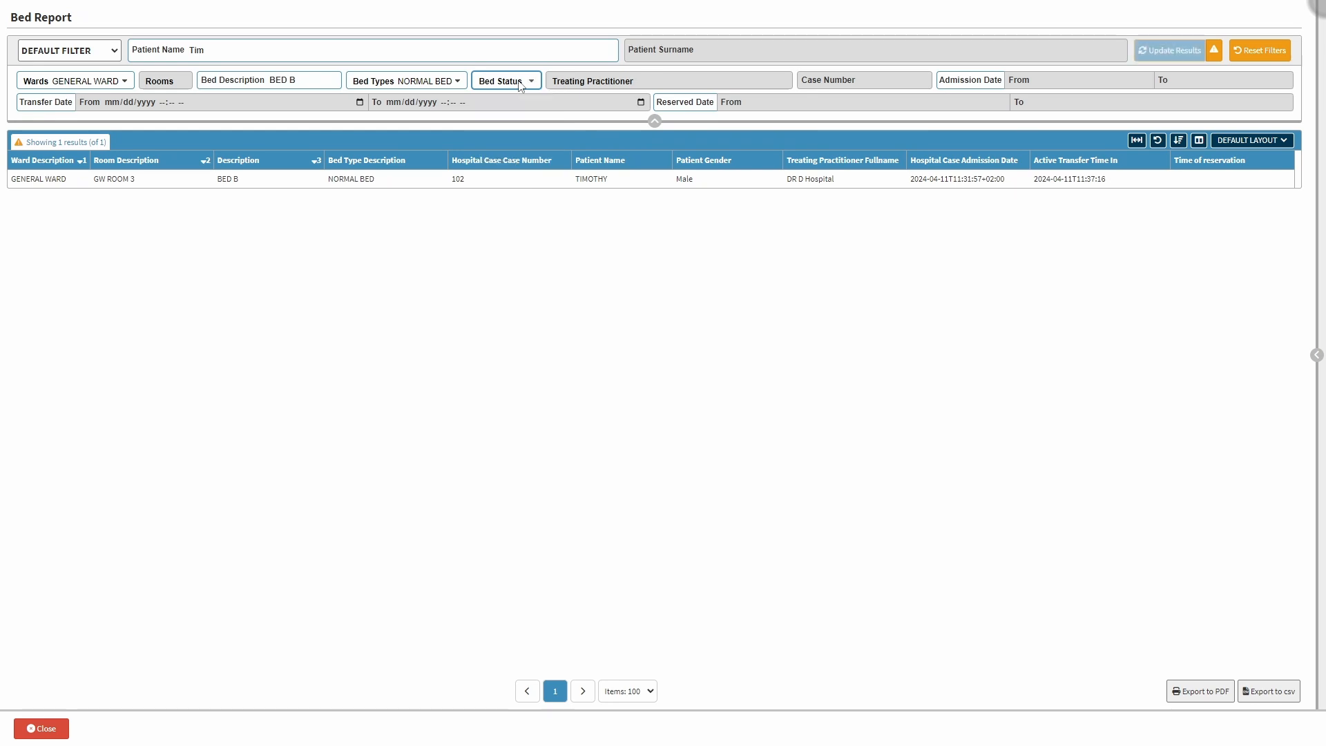
pyautogui.click(639, 83)
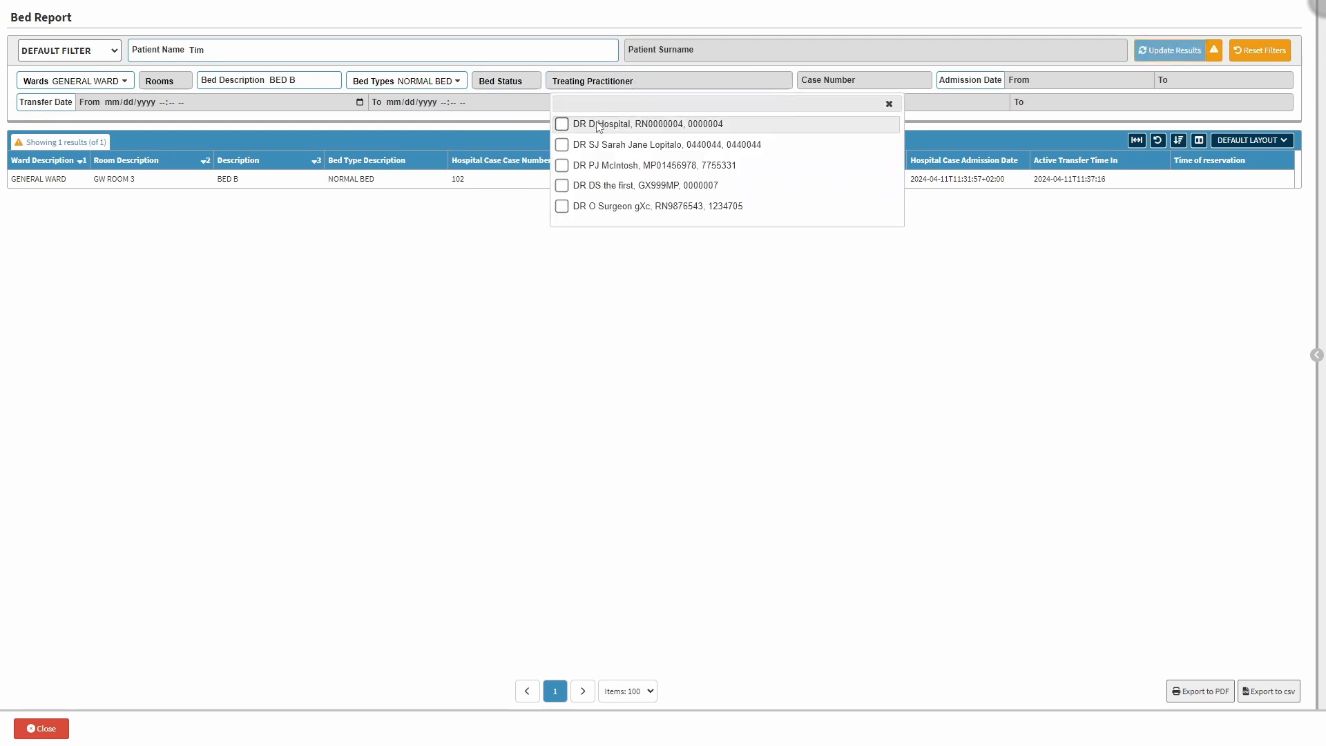
pyautogui.click(598, 125)
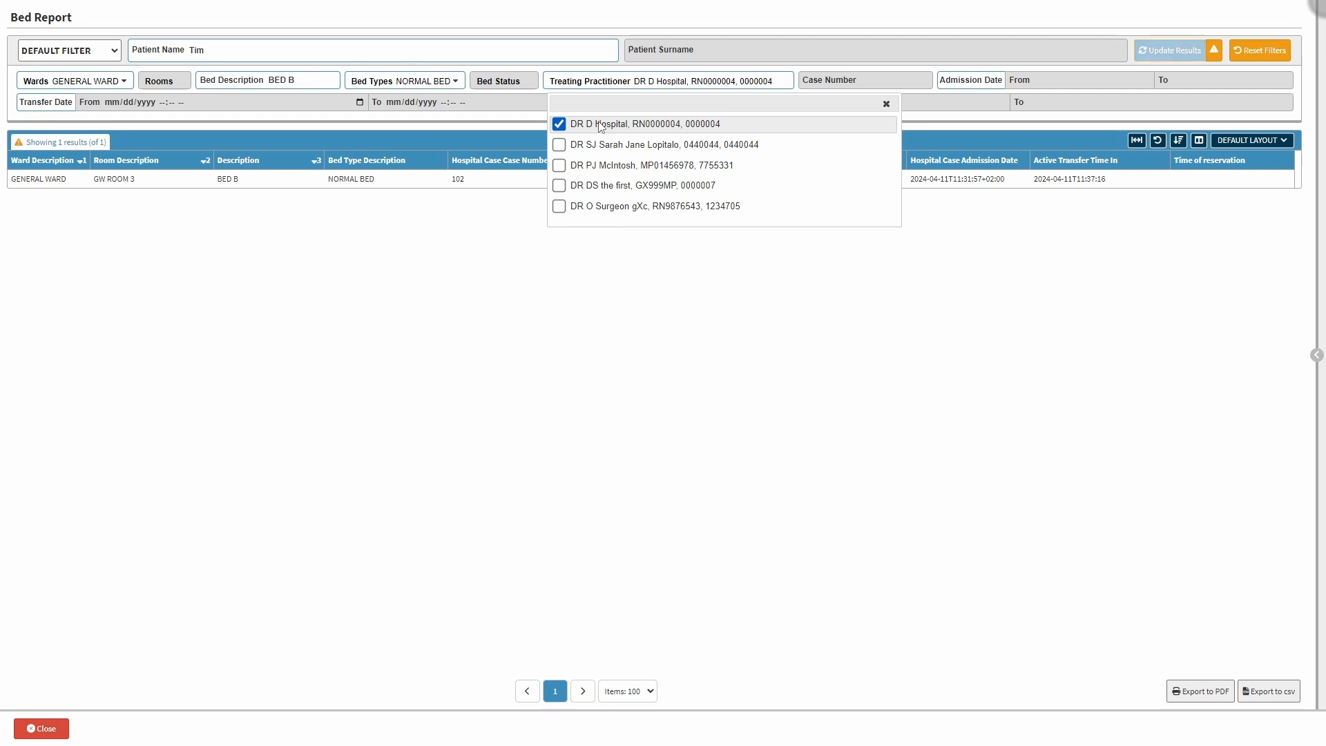
pyautogui.click(875, 80)
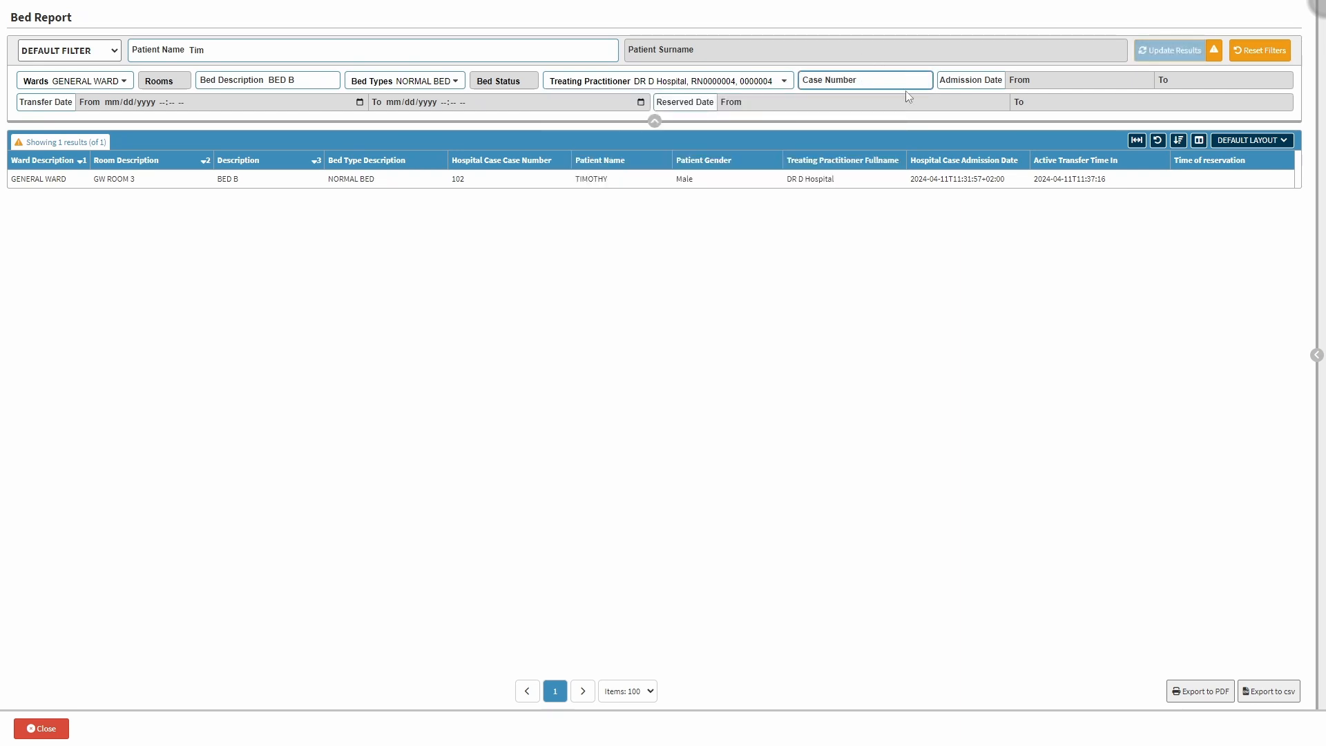
# Step: Set the admission date filter to range from 2024-01-01 to 2024-07-23
pyautogui.click(1071, 81)
pyautogui.click(1045, 105)
pyautogui.click(1045, 105)
pyautogui.click(1045, 105)
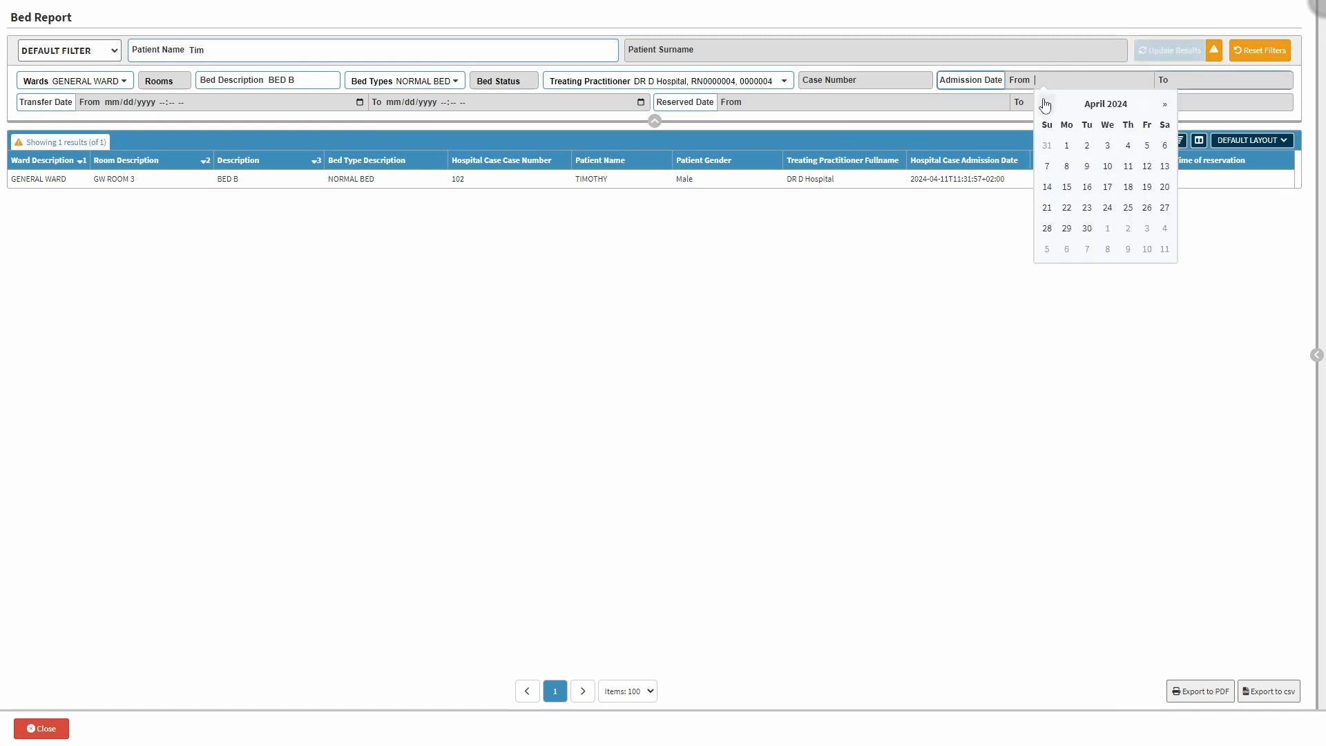
pyautogui.click(1045, 105)
pyautogui.click(1045, 105)
pyautogui.click(1045, 105)
pyautogui.click(1066, 145)
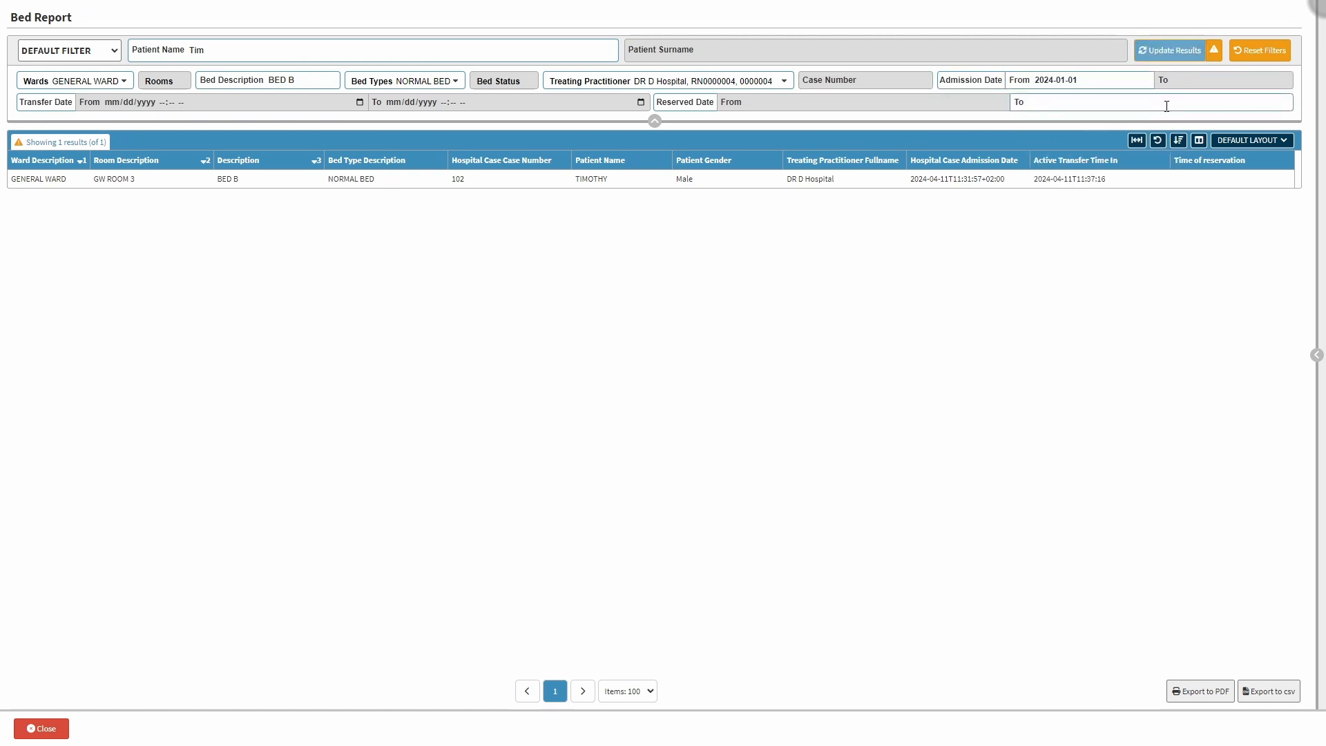
pyautogui.click(1278, 80)
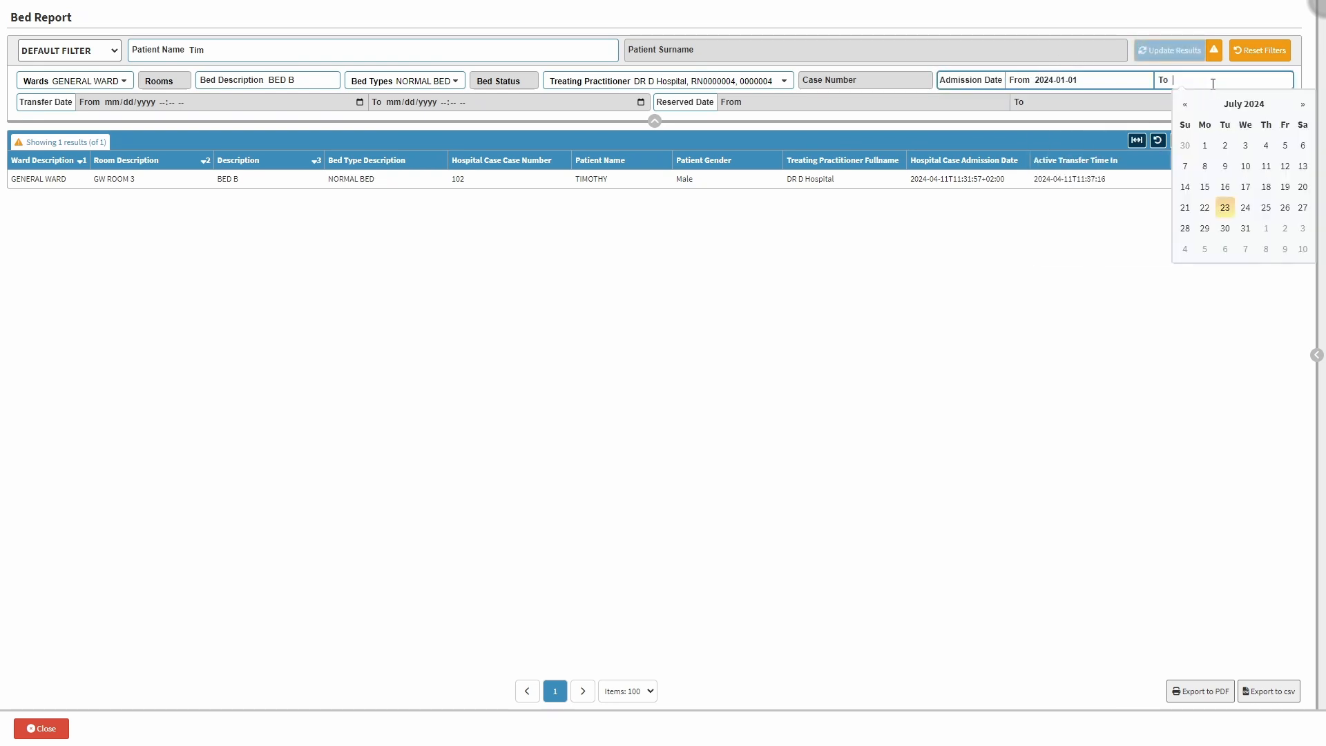
pyautogui.click(1225, 208)
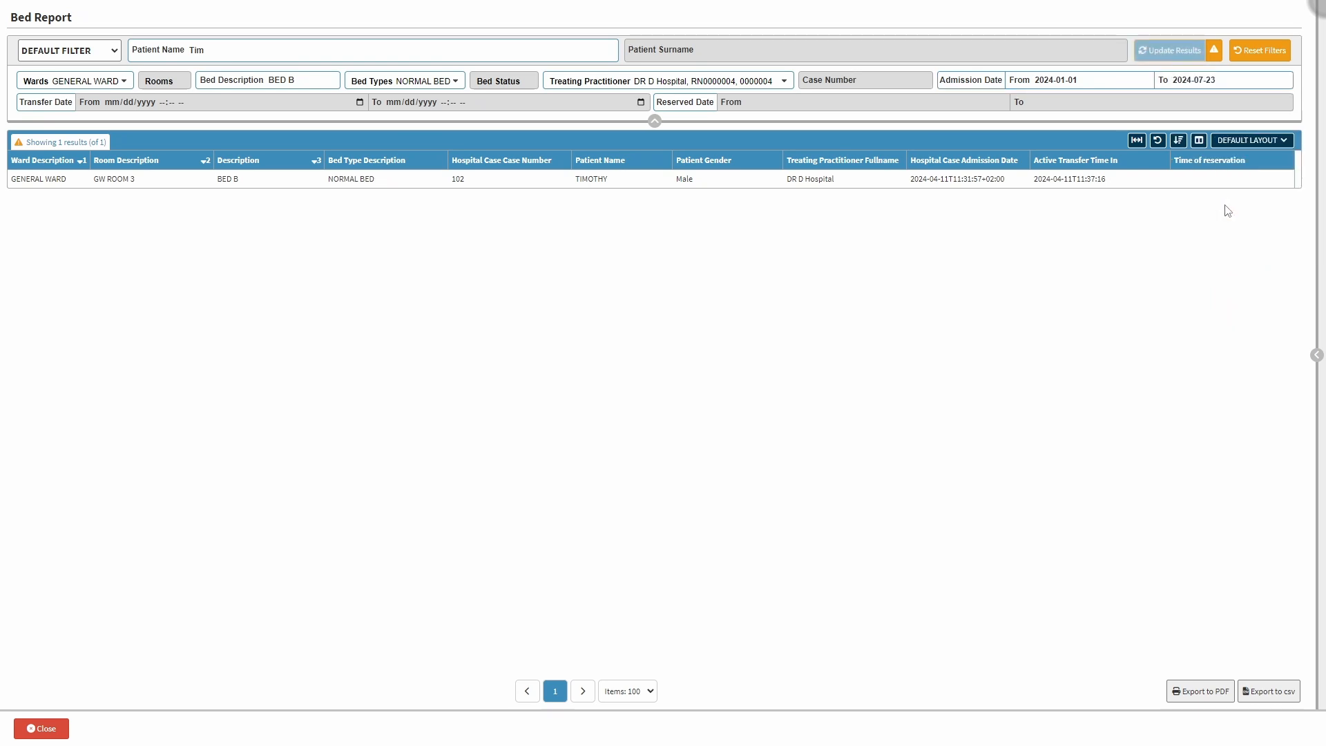
# Step: Change the start of the admission date range to 2024-01-02
pyautogui.click(1093, 81)
pyautogui.press('BackSpace')
pyautogui.write('2')
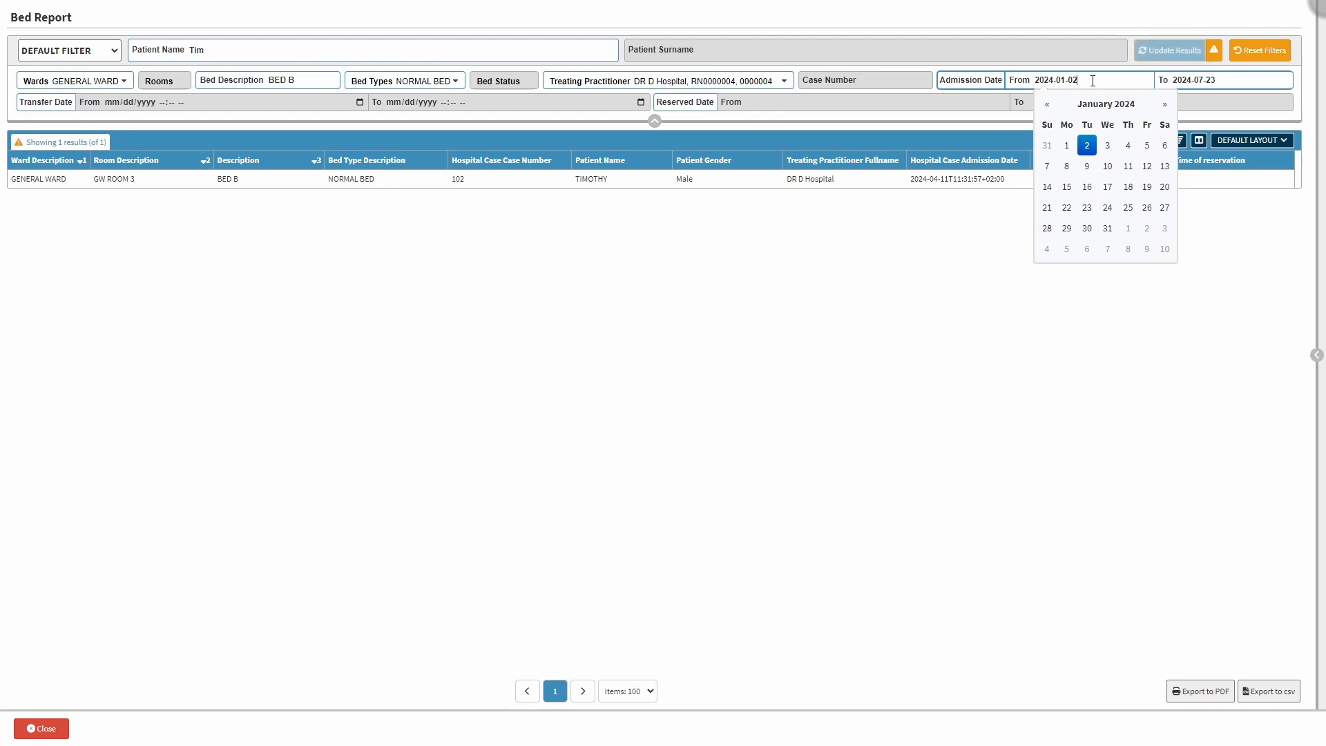
pyautogui.click(1087, 147)
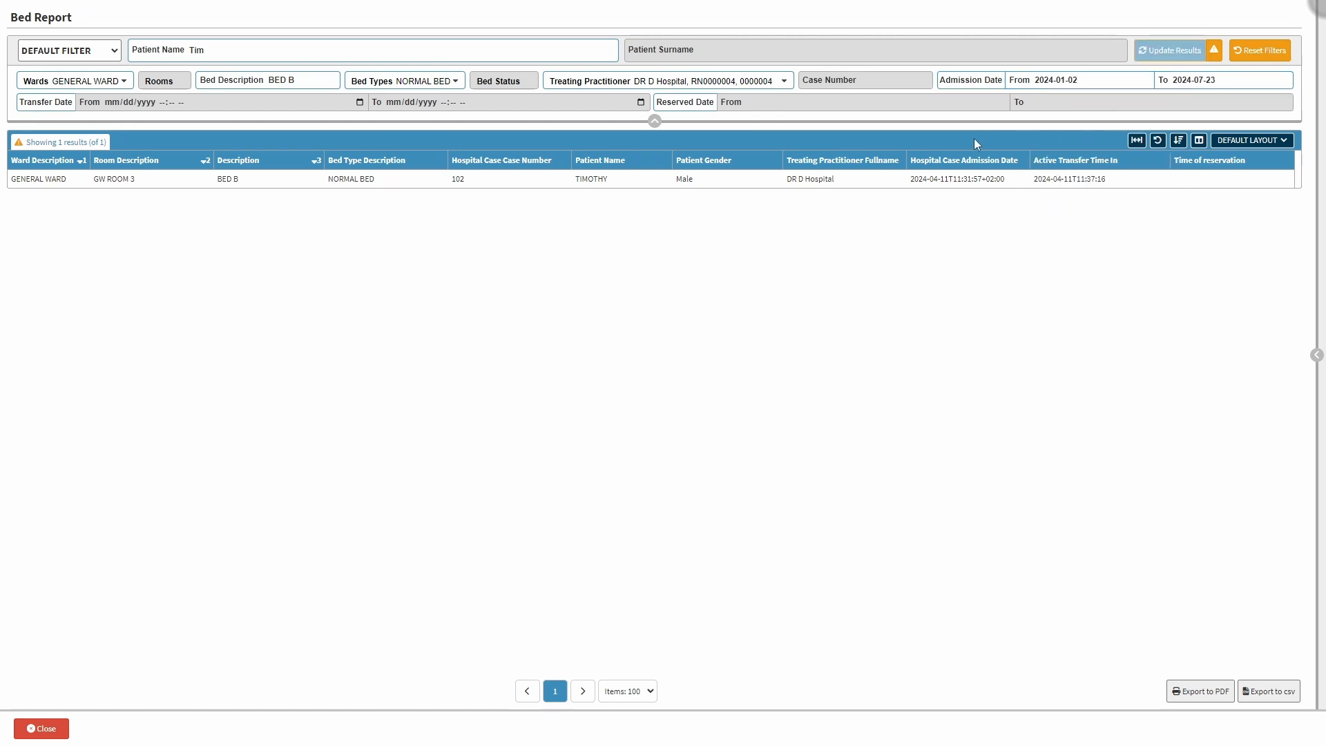
# Step: Examine the From and To date pickers of the transfer date and reserved date filters
pyautogui.click(171, 102)
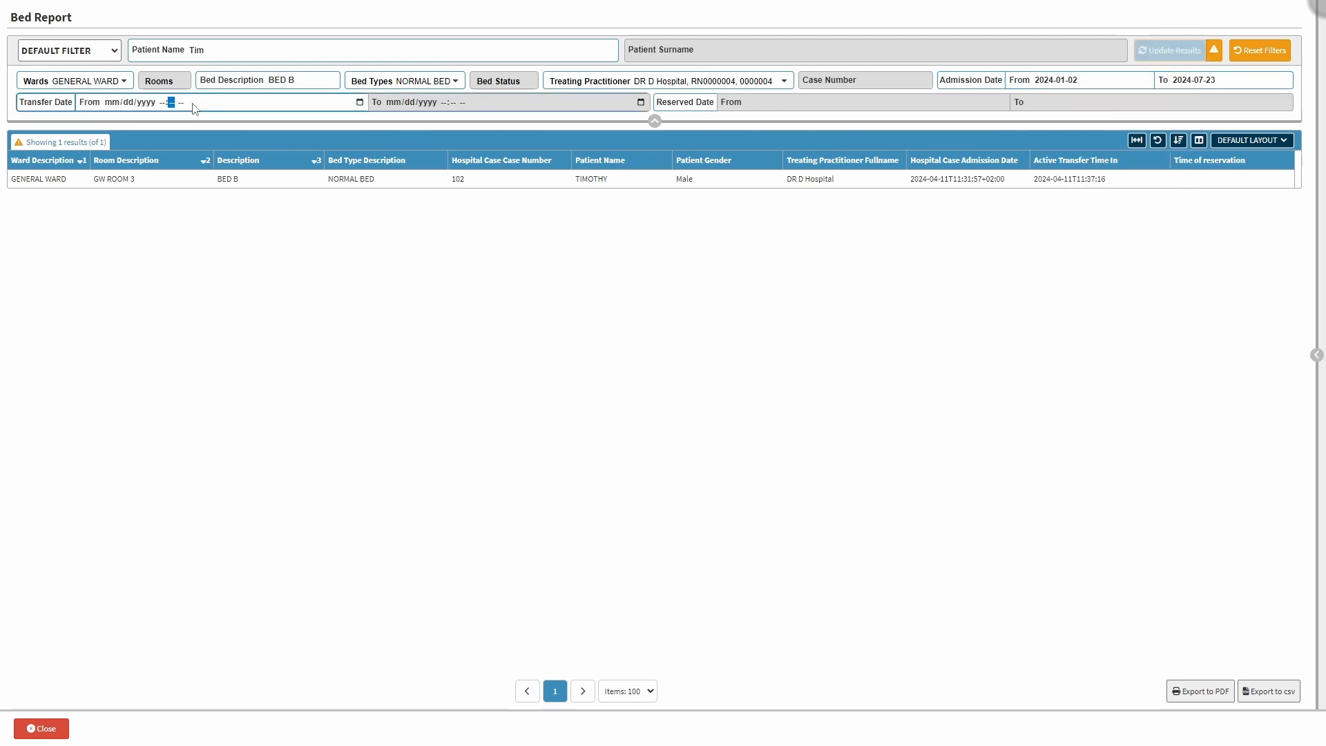
pyautogui.click(359, 102)
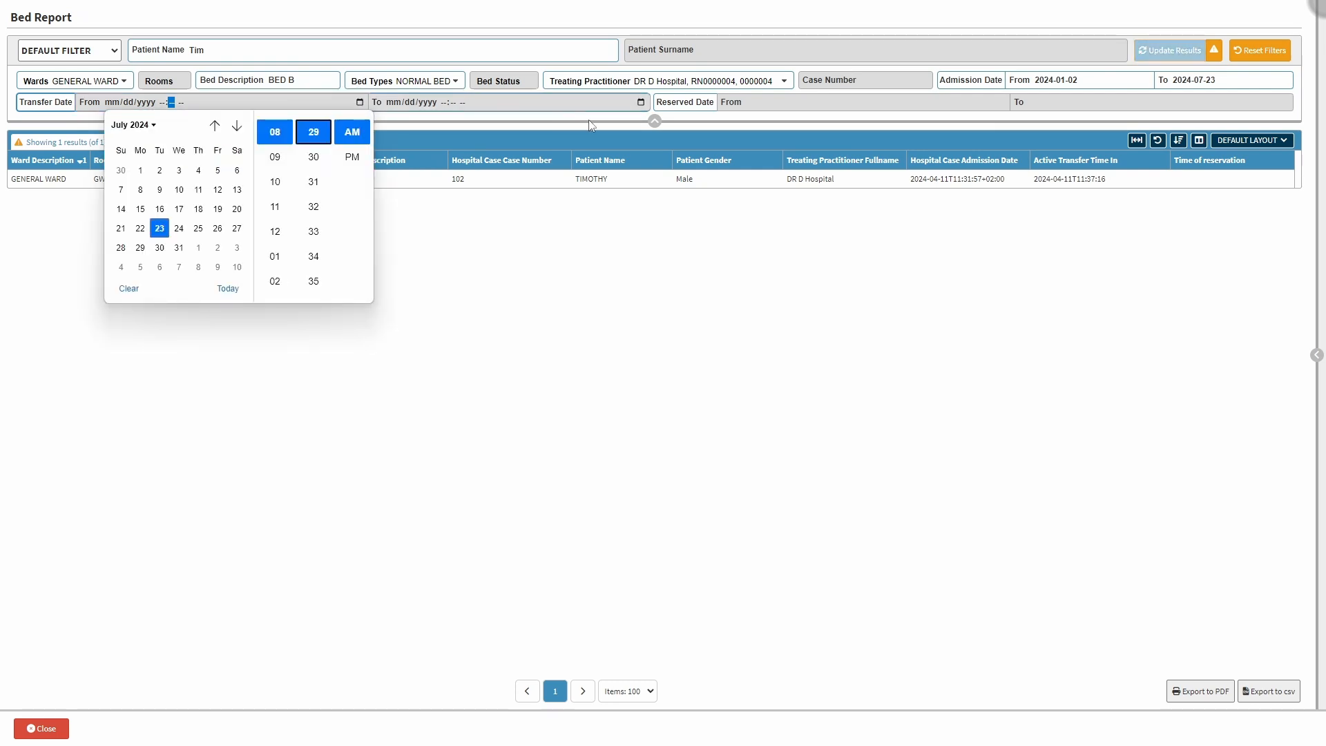
pyautogui.click(641, 103)
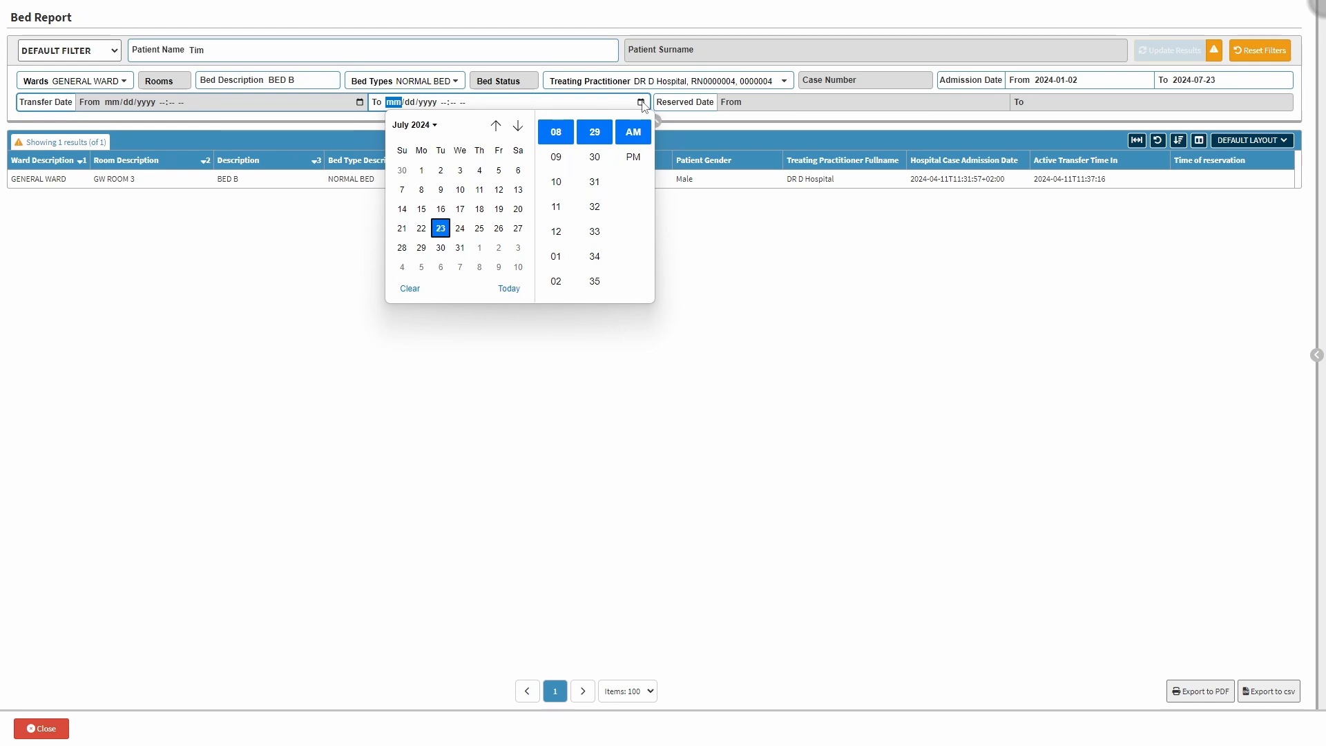
pyautogui.click(800, 104)
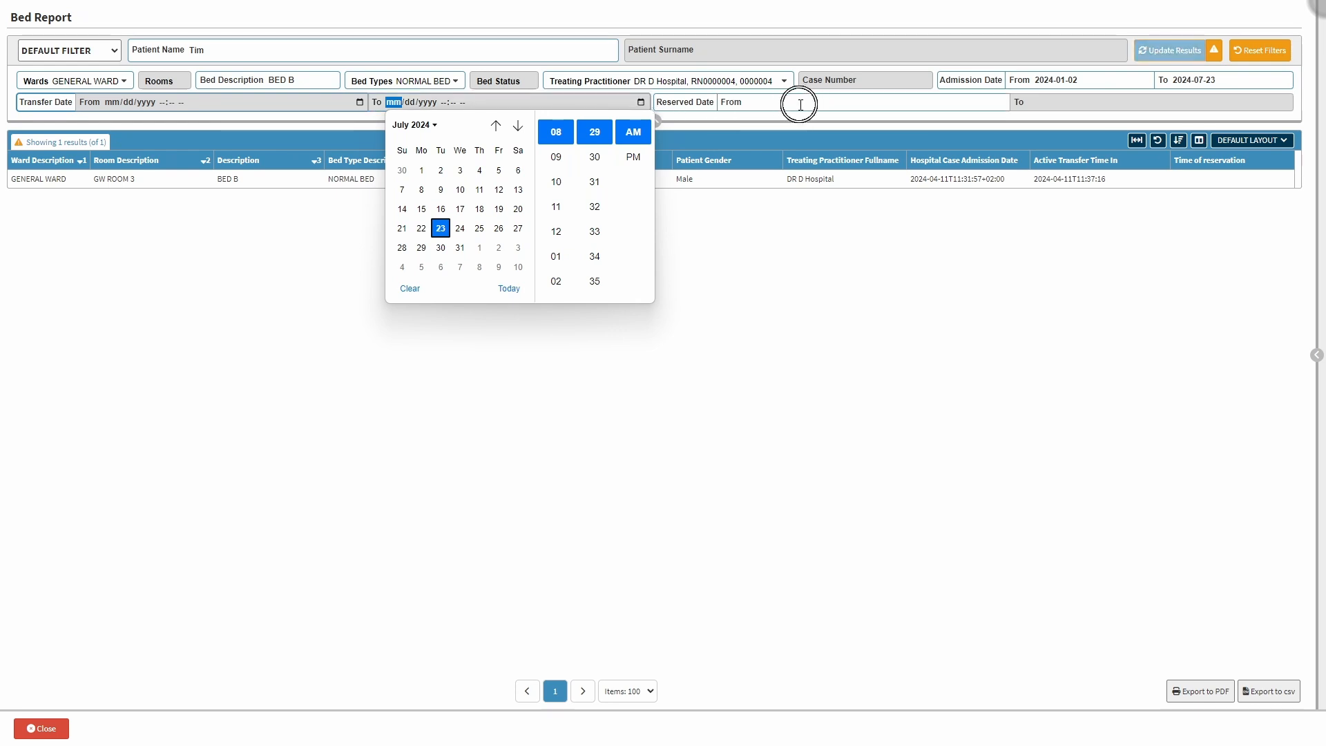
pyautogui.click(1082, 103)
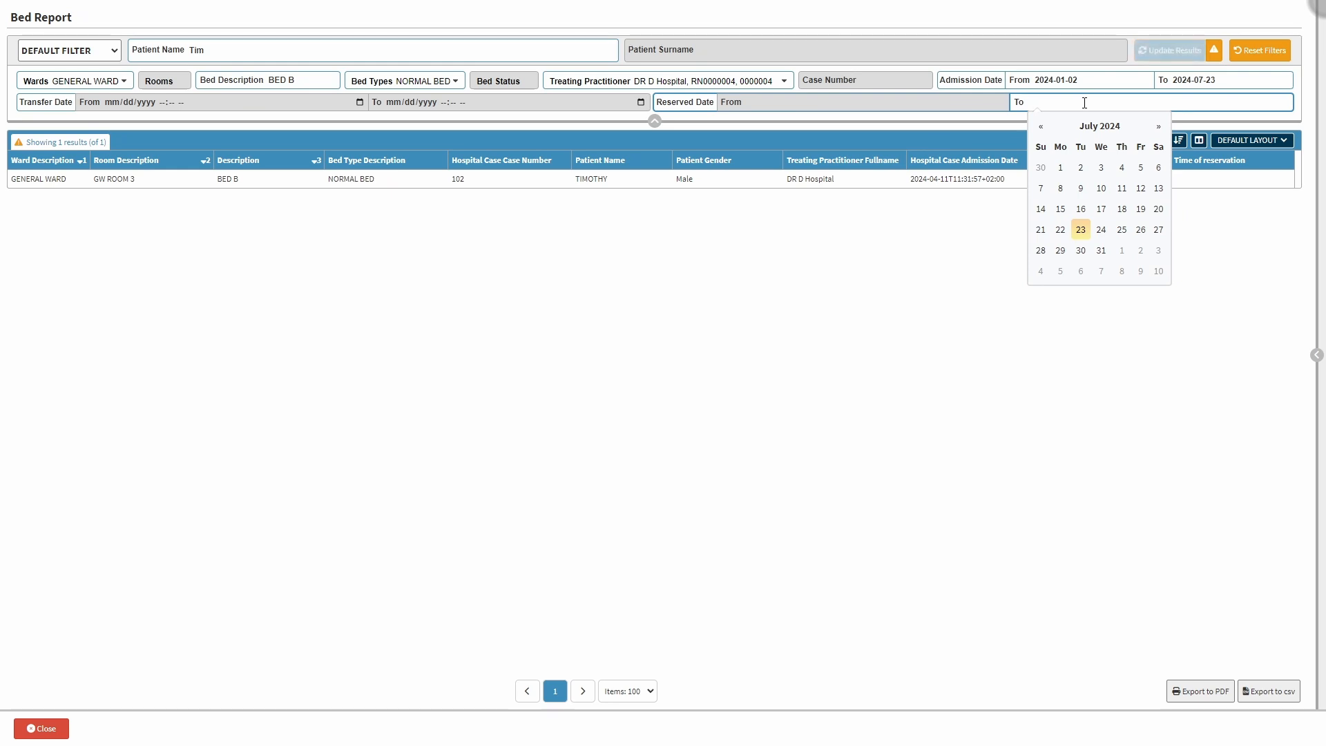
# Step: Update the report results with the chosen filters and reset all filters
pyautogui.click(1172, 54)
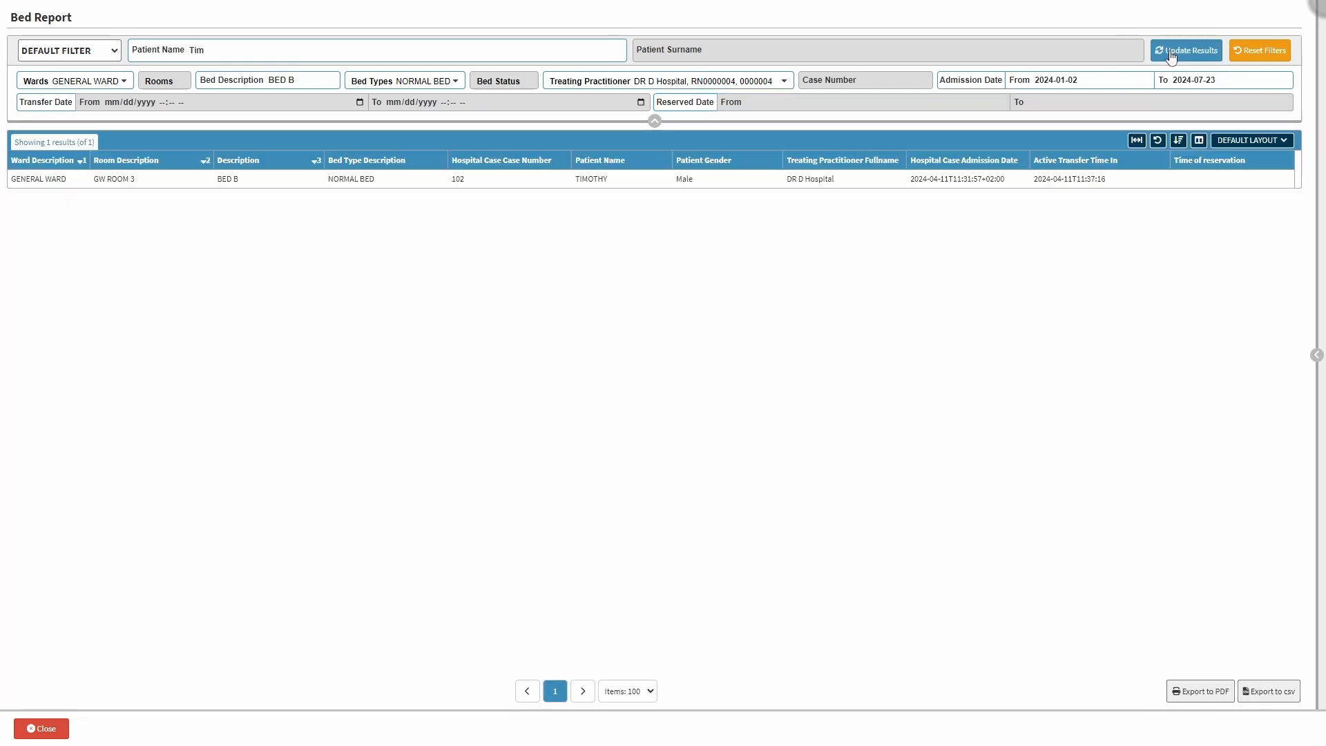
pyautogui.click(1253, 57)
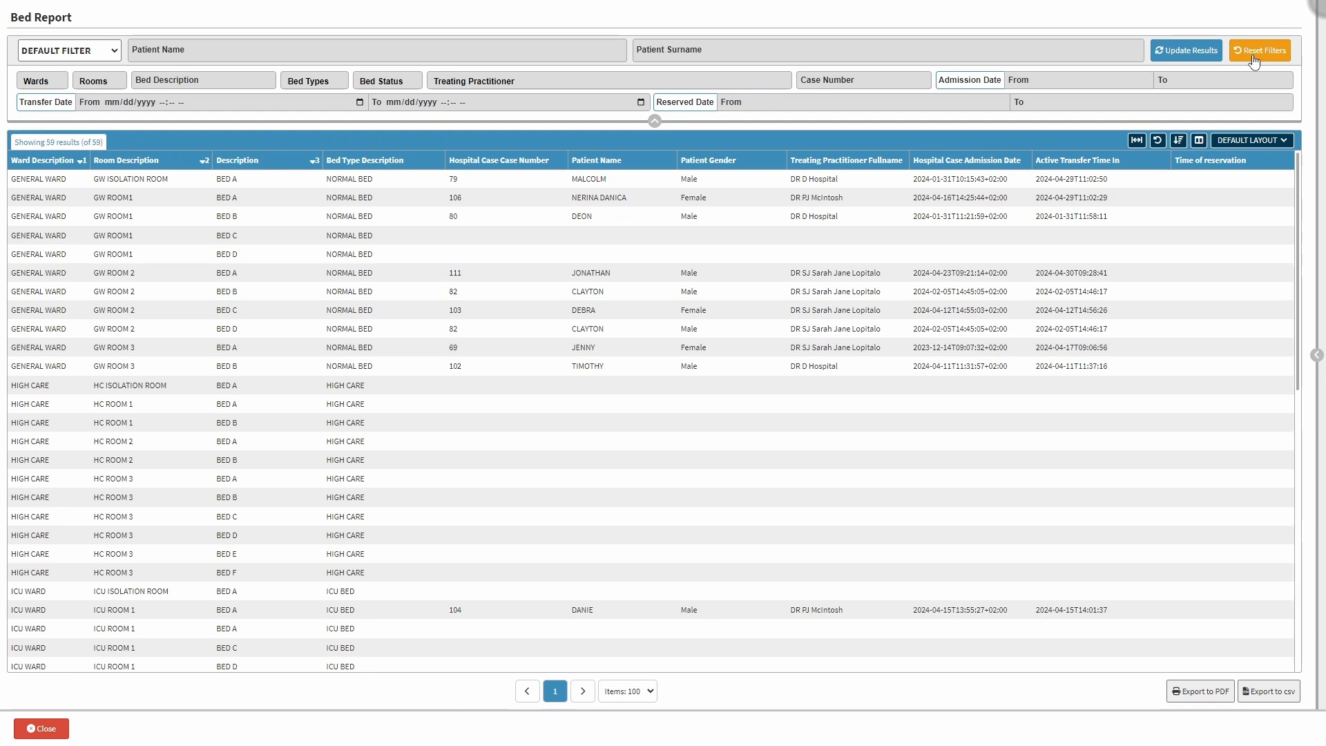
# Step: Auto-fit the report's column widths and restore the default column layout
pyautogui.click(1137, 141)
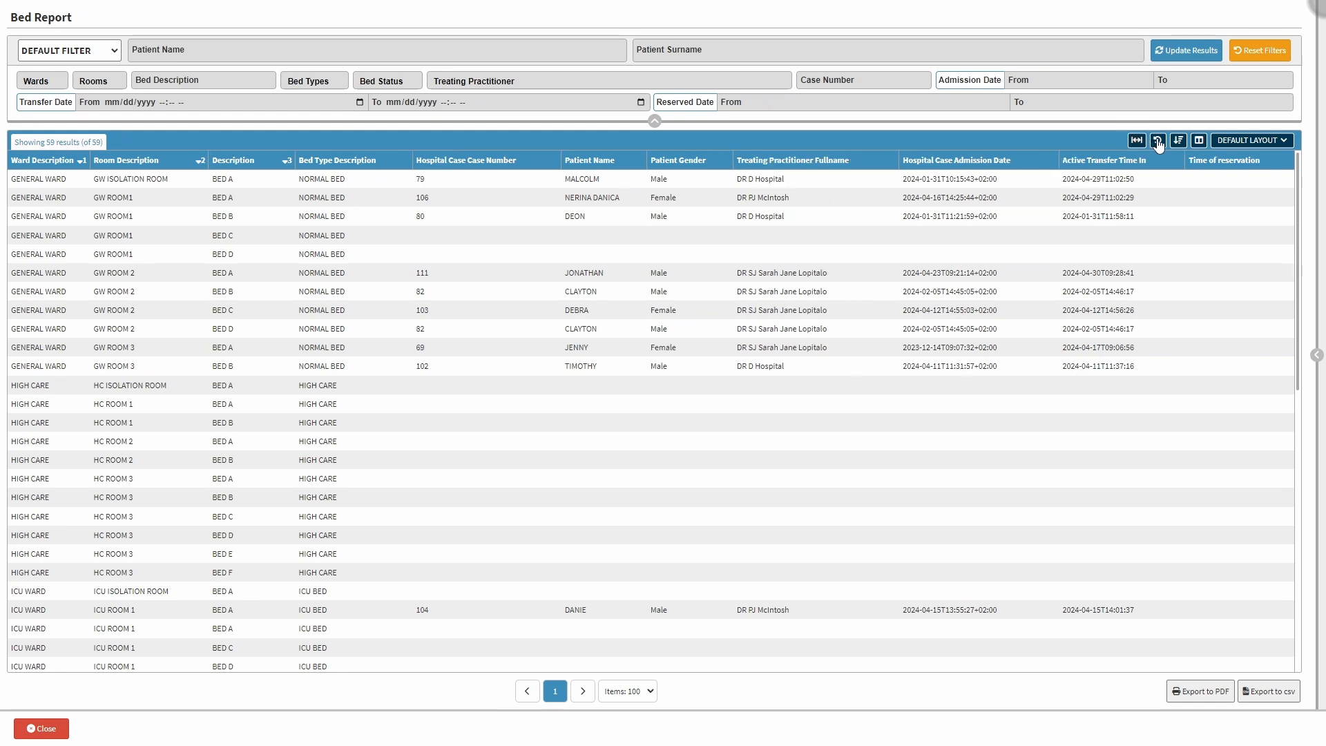
pyautogui.click(1158, 142)
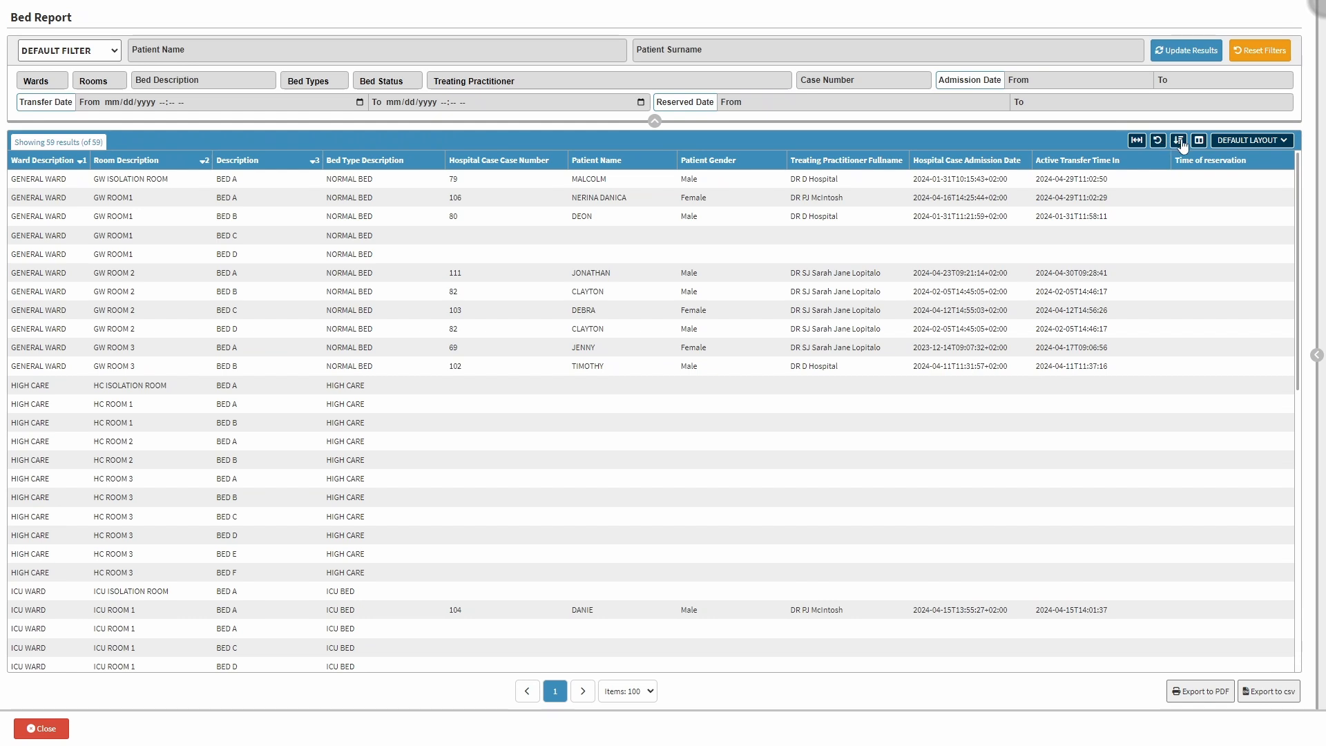
# Step: Examine the report's column sorting settings and its column selection options, cancelling both without changes
pyautogui.click(1179, 140)
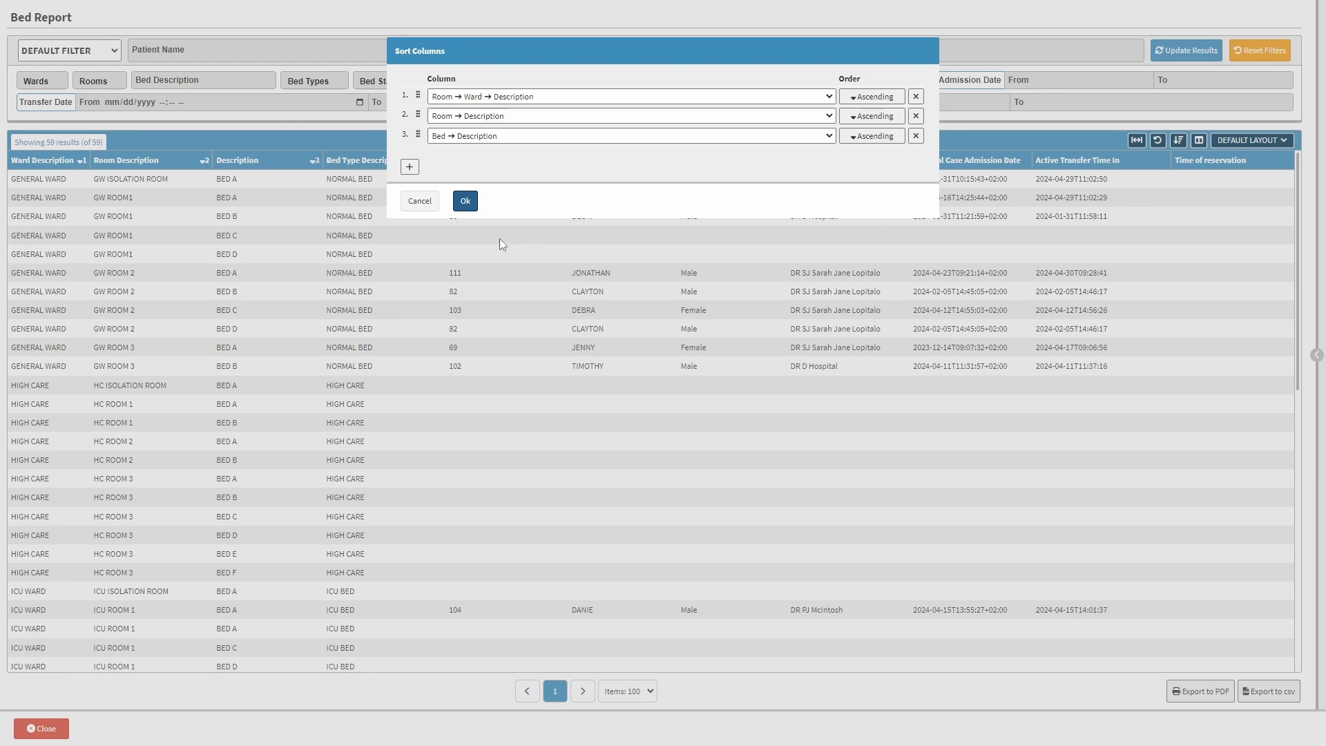
pyautogui.click(433, 207)
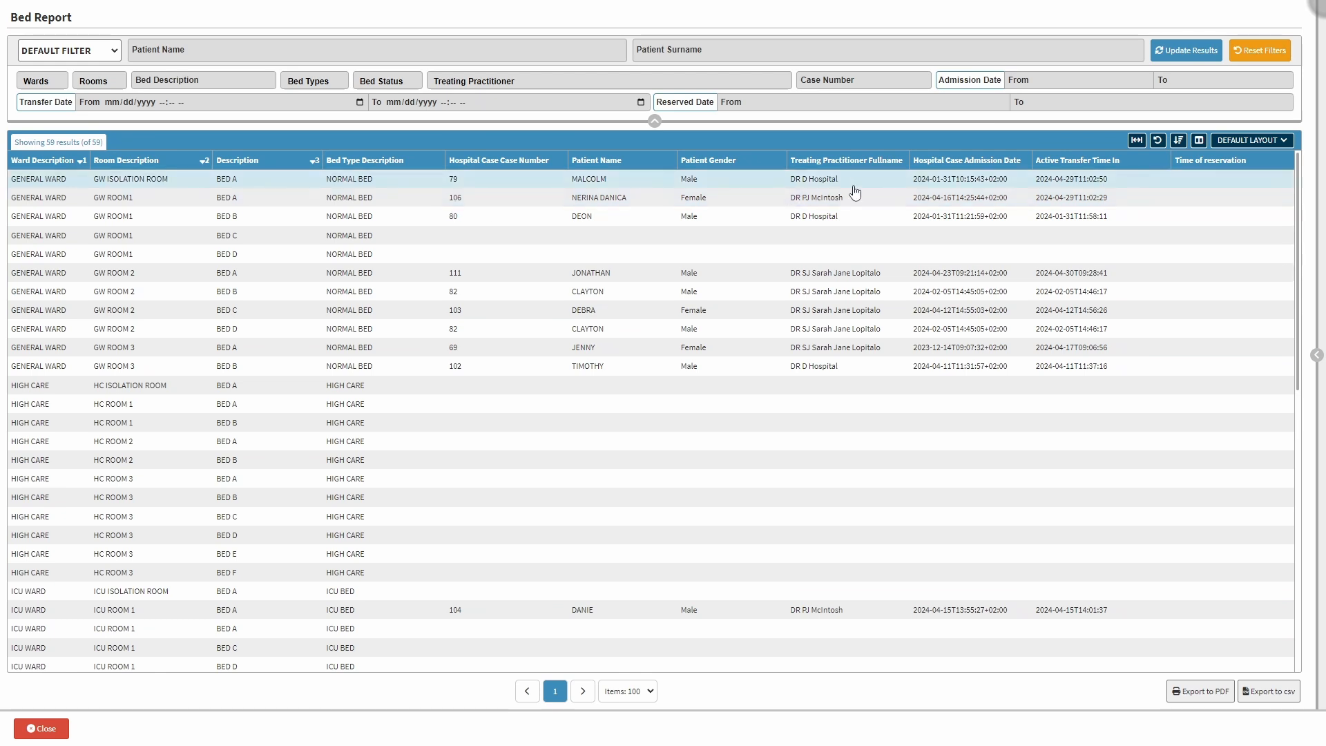
pyautogui.click(1198, 141)
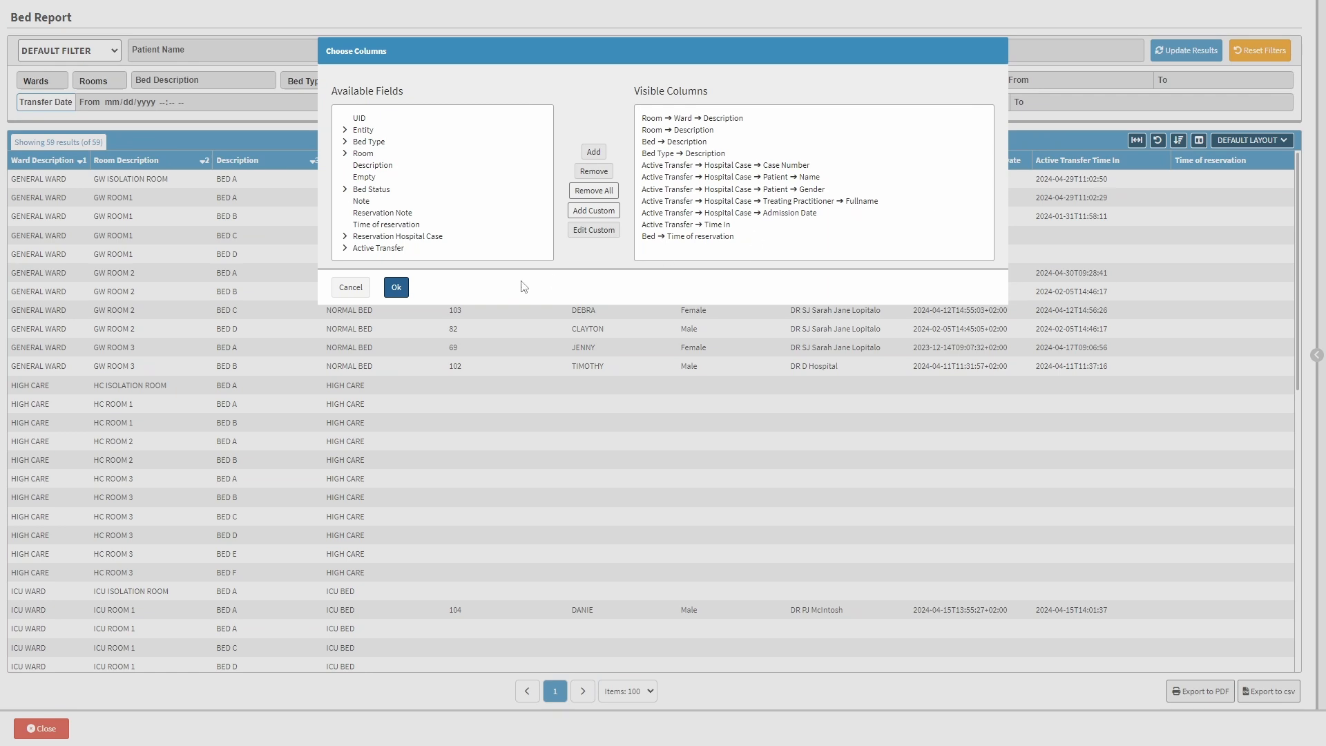
pyautogui.click(359, 294)
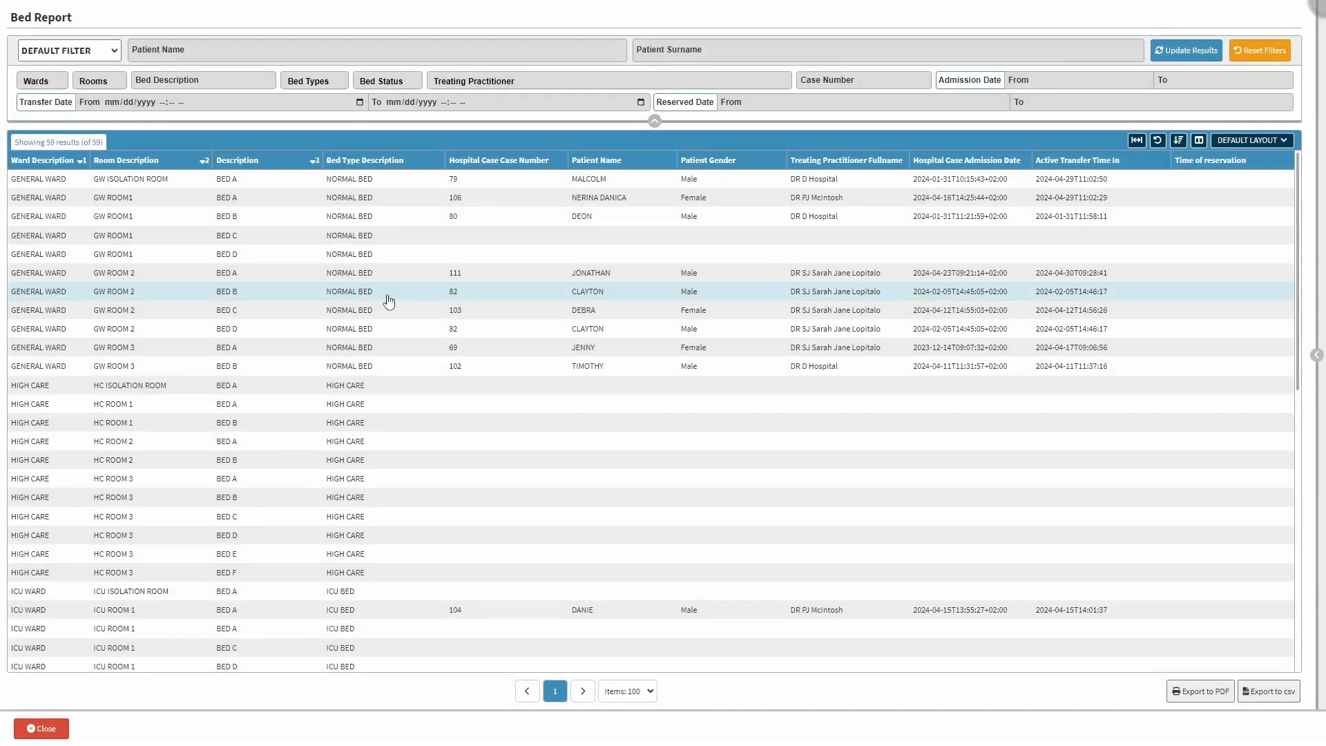
# Step: Choose the default layout for the report's results table
pyautogui.click(1248, 140)
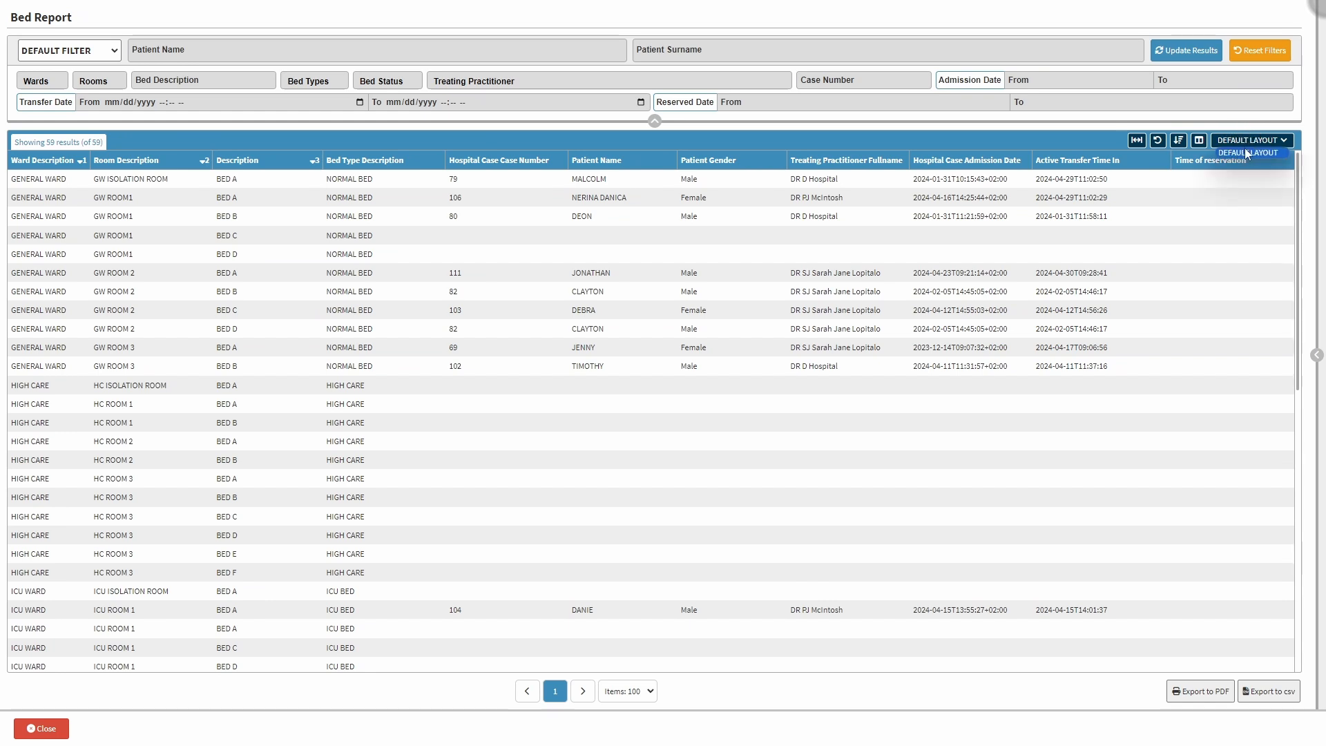
pyautogui.click(1246, 154)
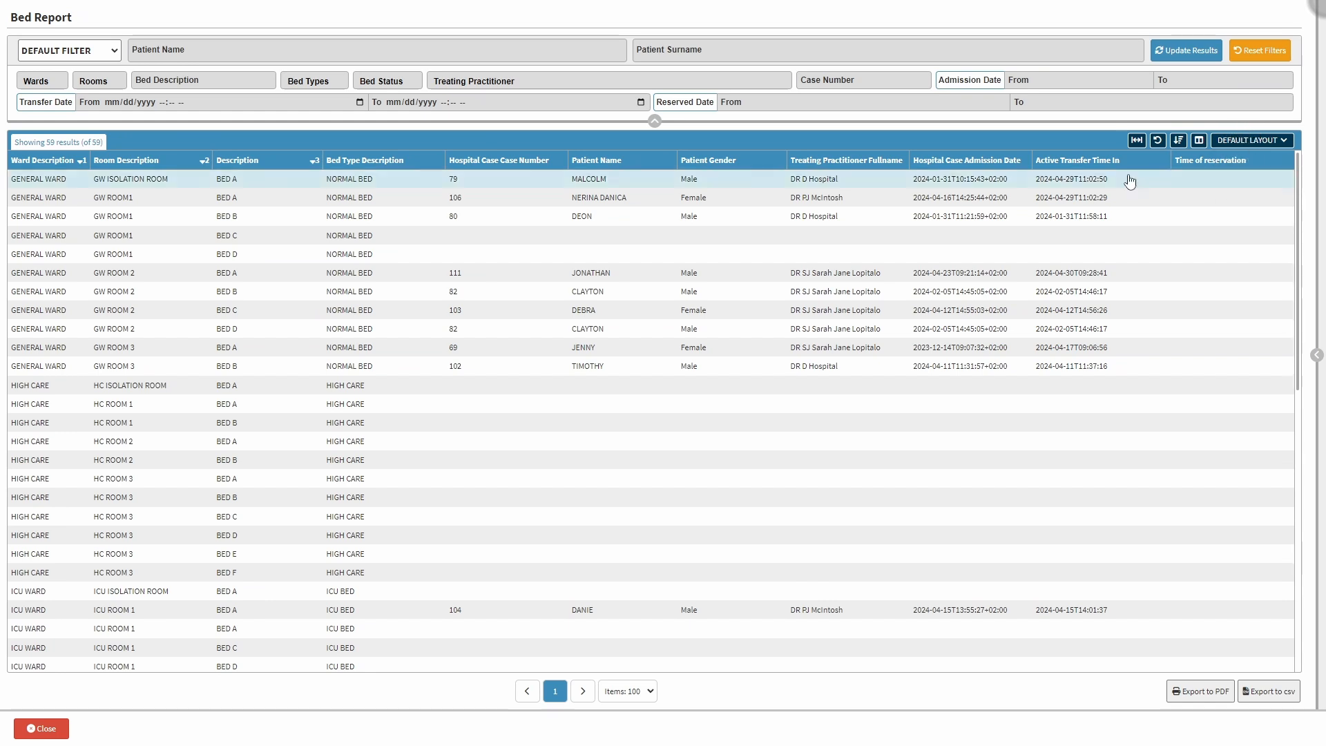
pyautogui.click(536, 316)
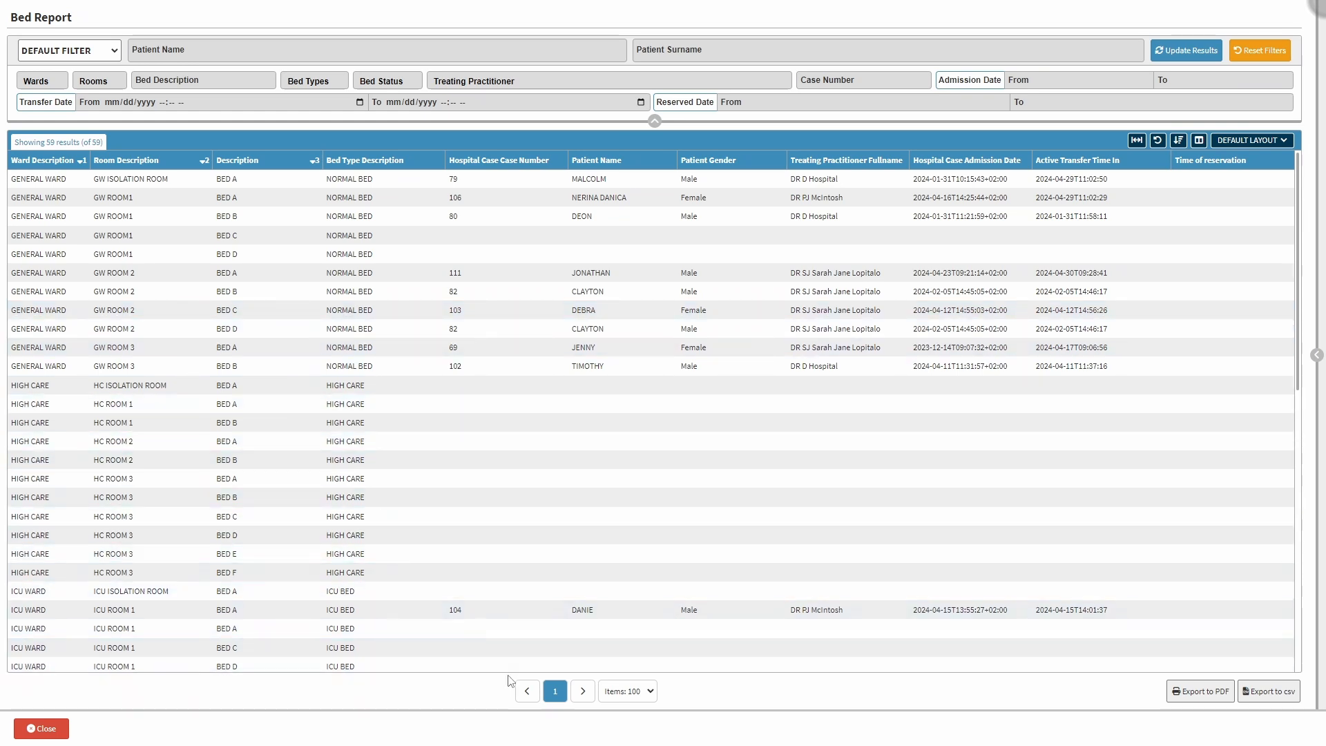
# Step: Try the next, previous and first page controls of the report and set the number of items per page to 10
pyautogui.click(582, 694)
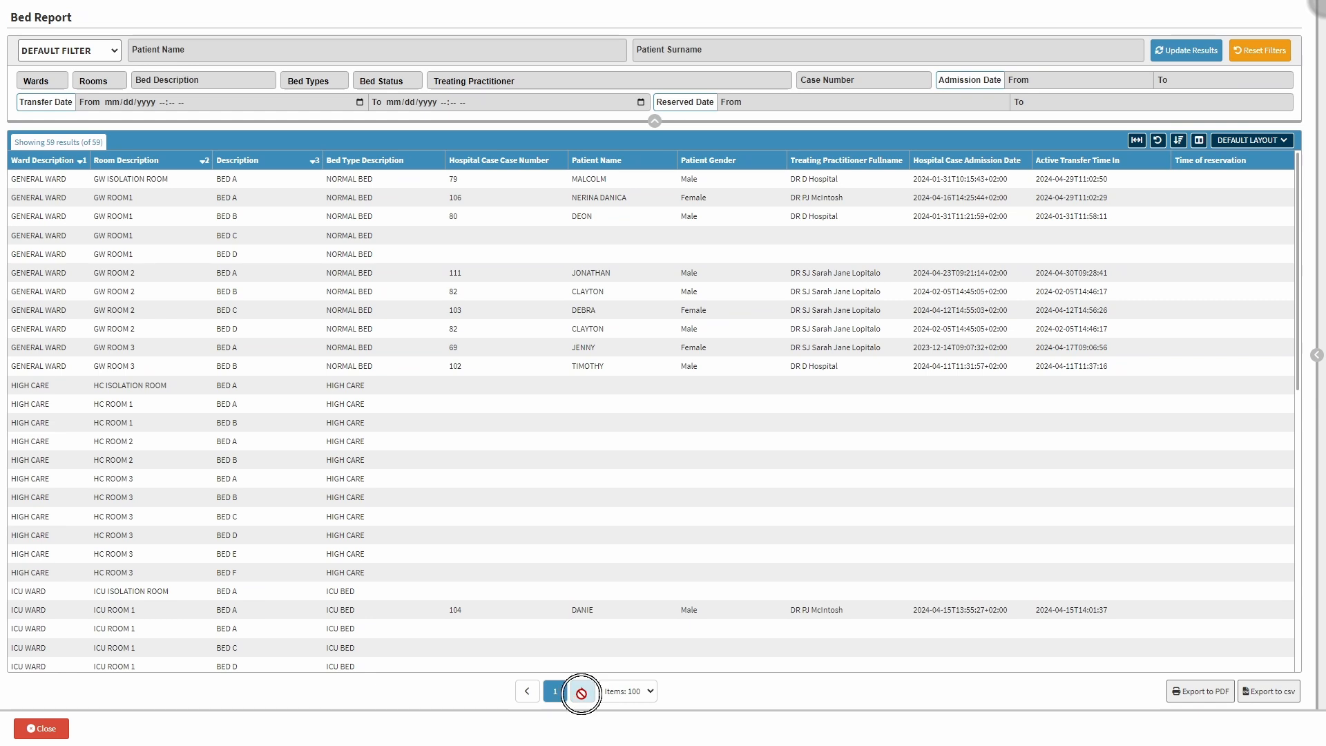
pyautogui.click(526, 693)
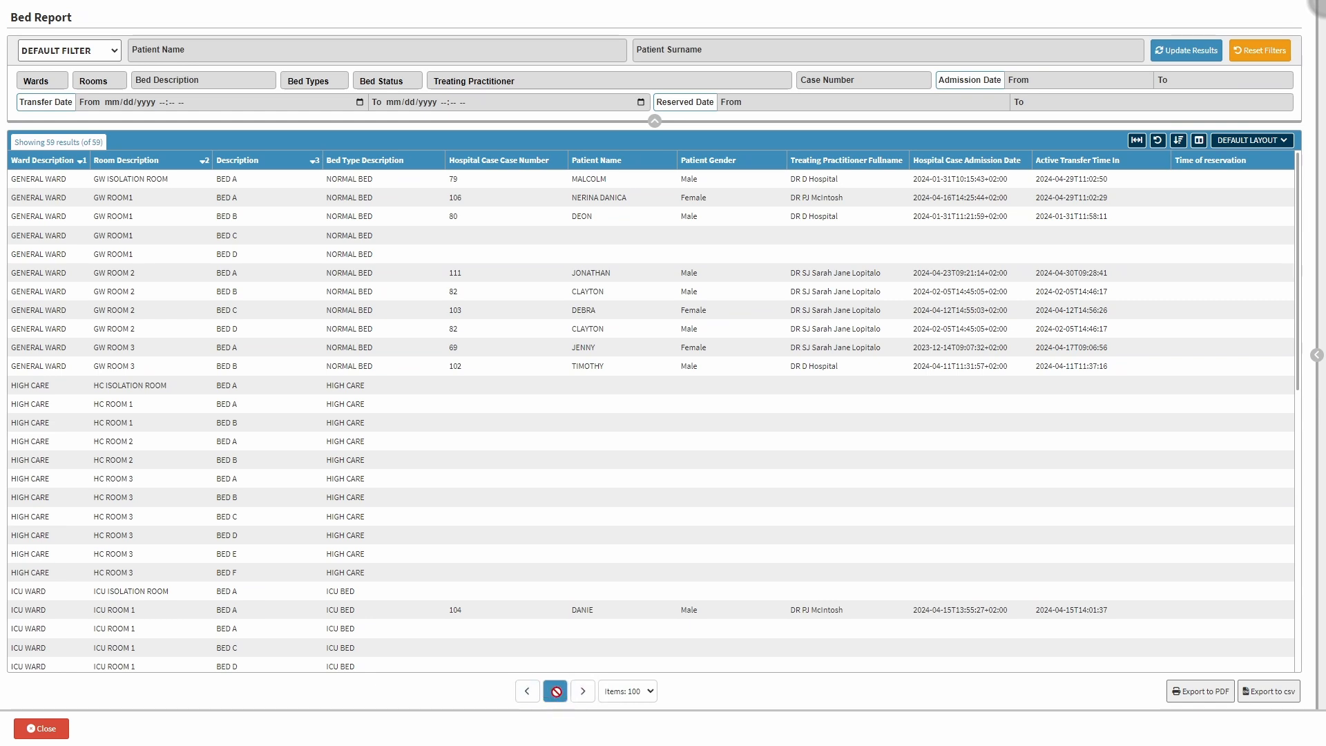
pyautogui.click(555, 692)
pyautogui.click(614, 693)
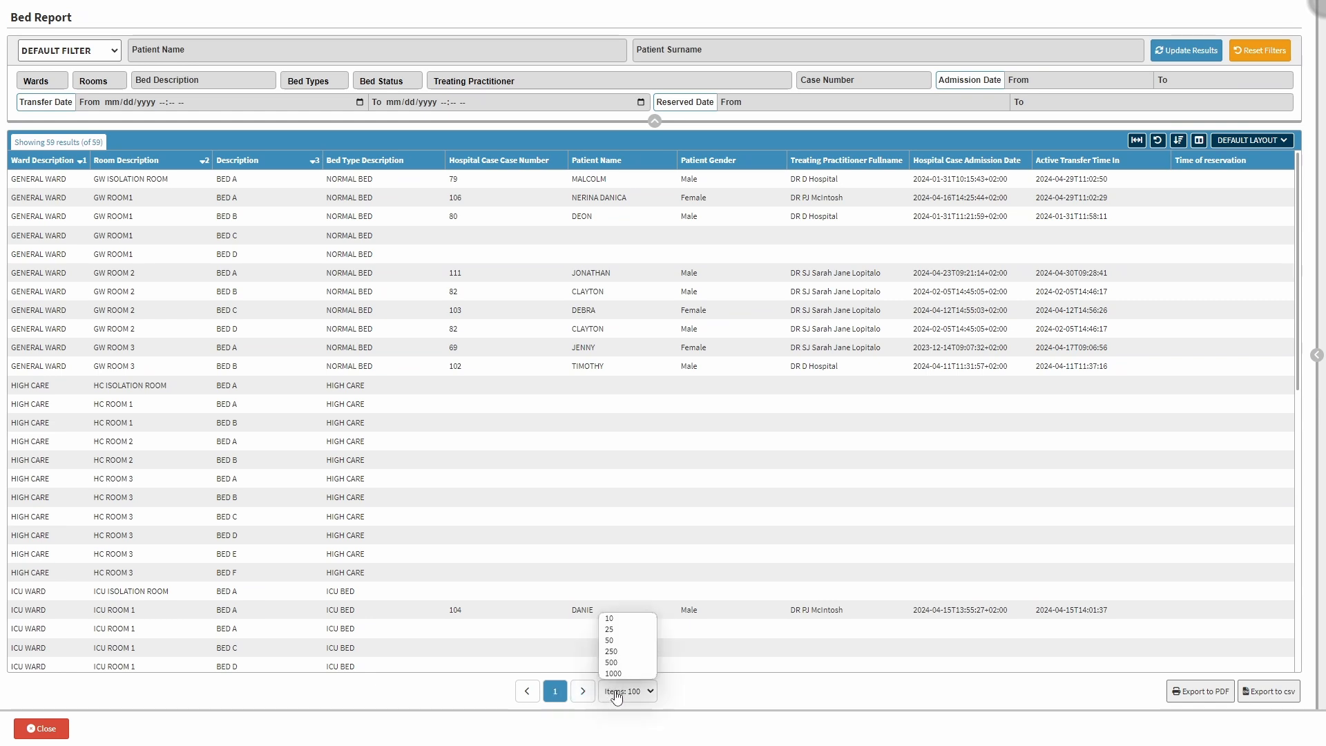
pyautogui.click(618, 620)
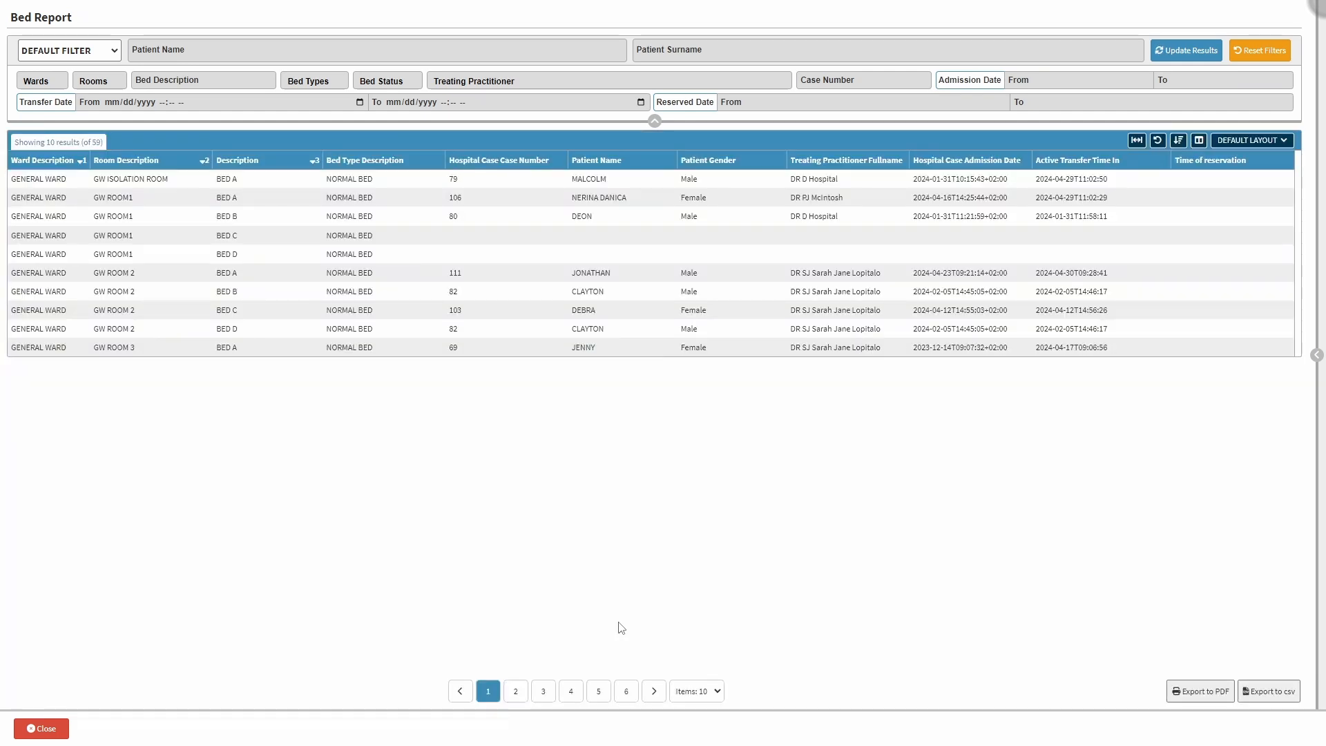
# Step: Export the bed report to PDF and to CSV
pyautogui.click(1211, 701)
pyautogui.click(1271, 699)
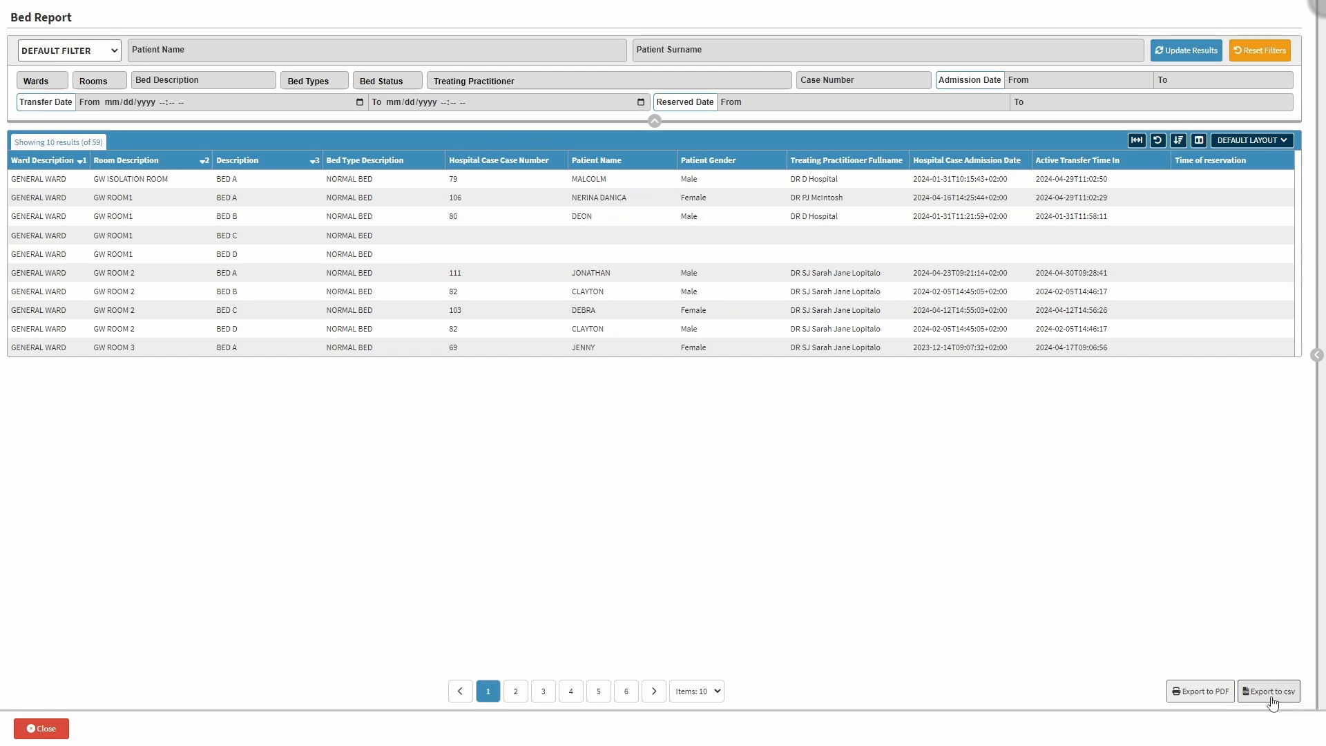